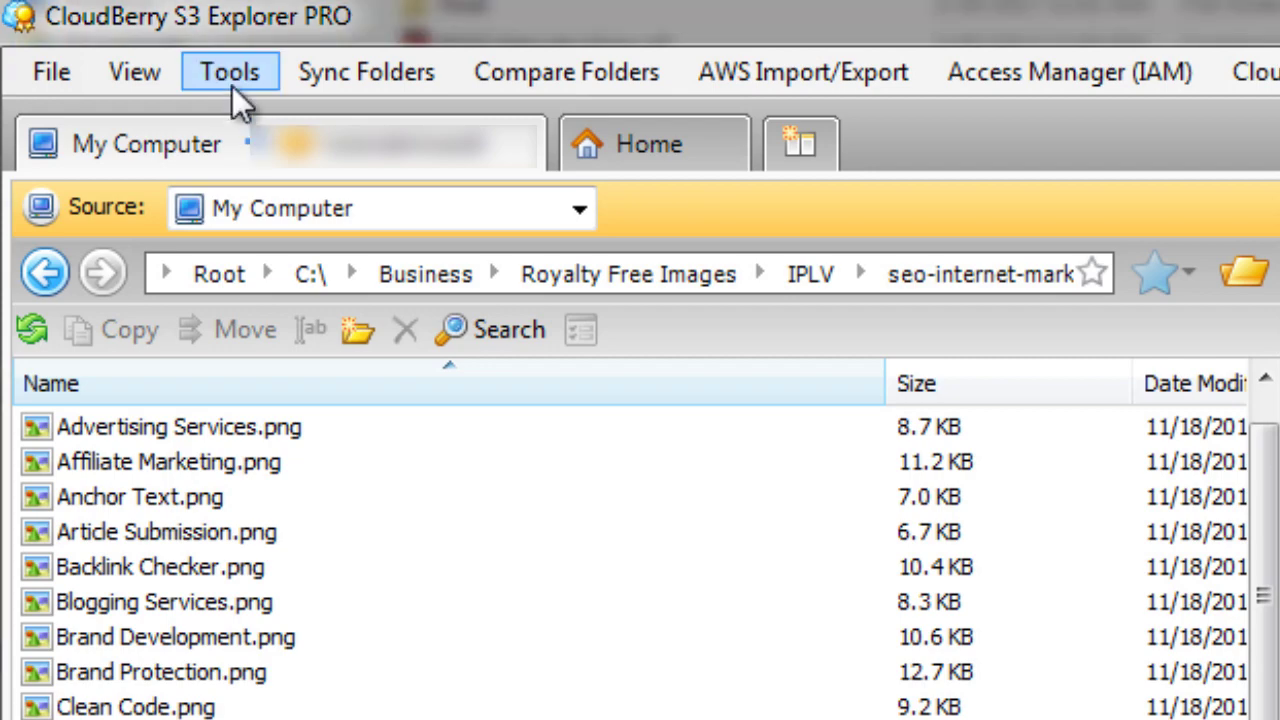
# Open the bandwidth options and set both the cloud storage upload and download speeds to Unlimited.
pyautogui.click(232, 84)
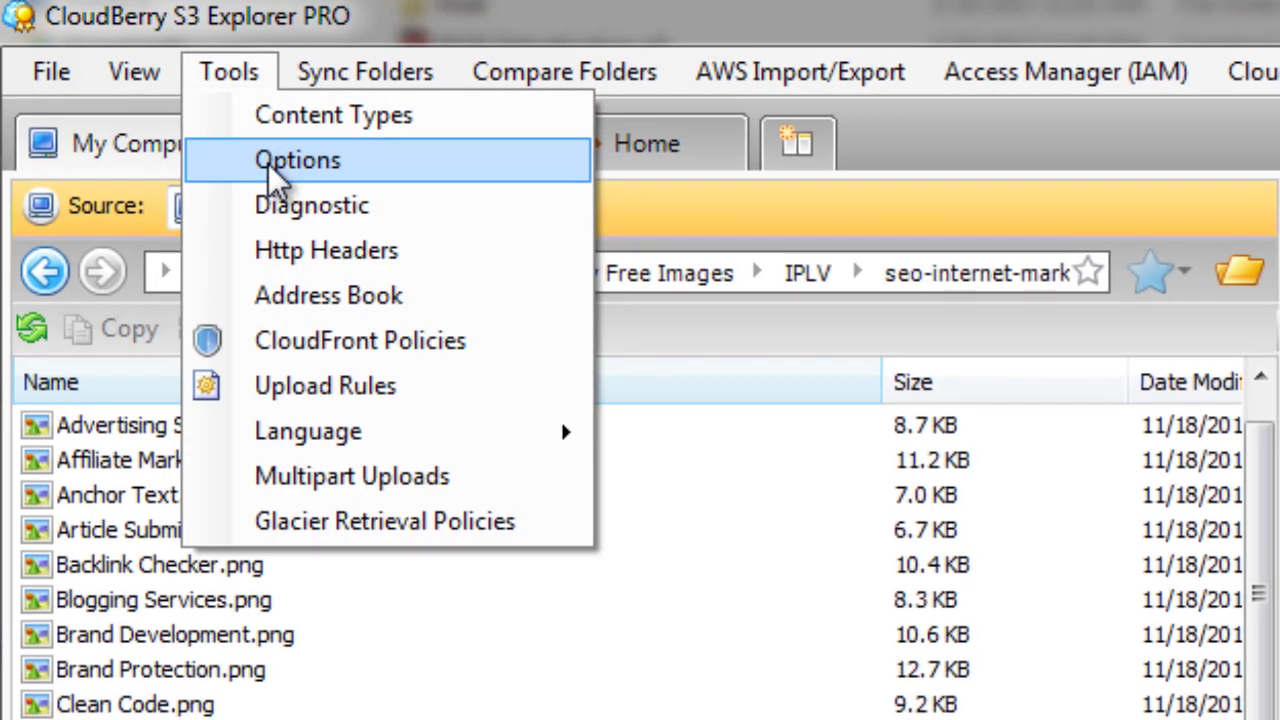
pyautogui.click(268, 163)
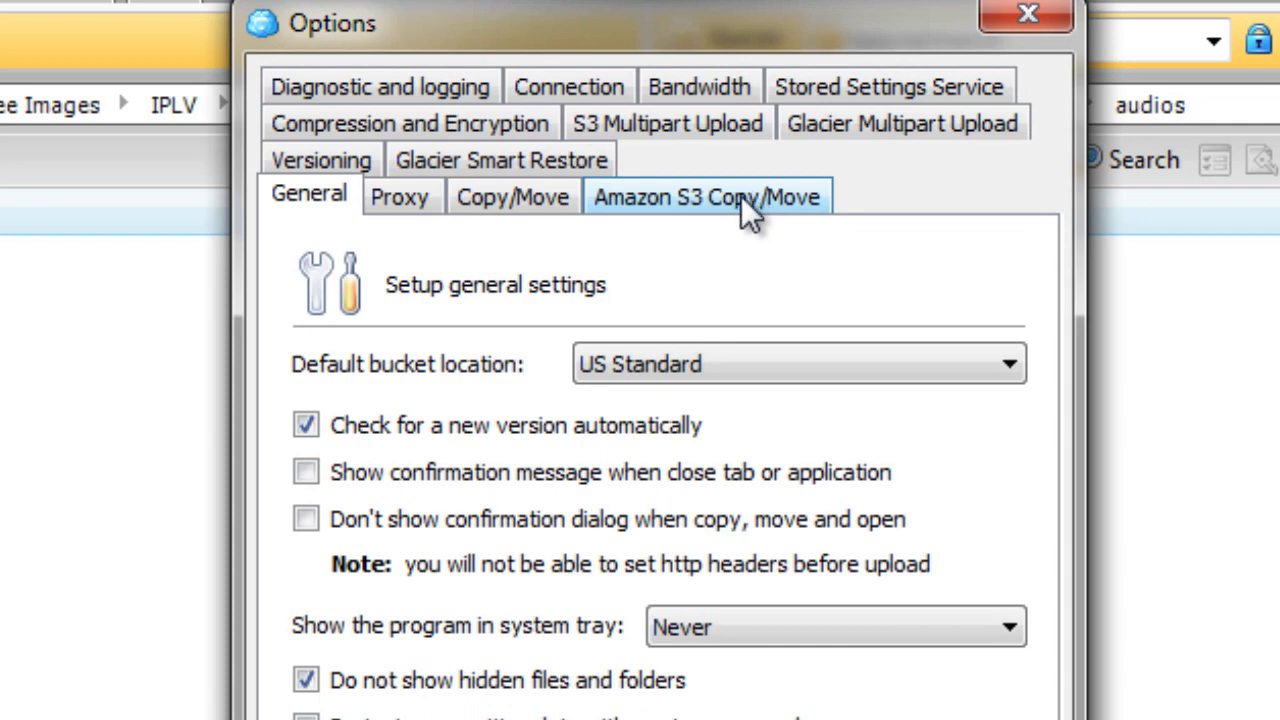
pyautogui.click(708, 75)
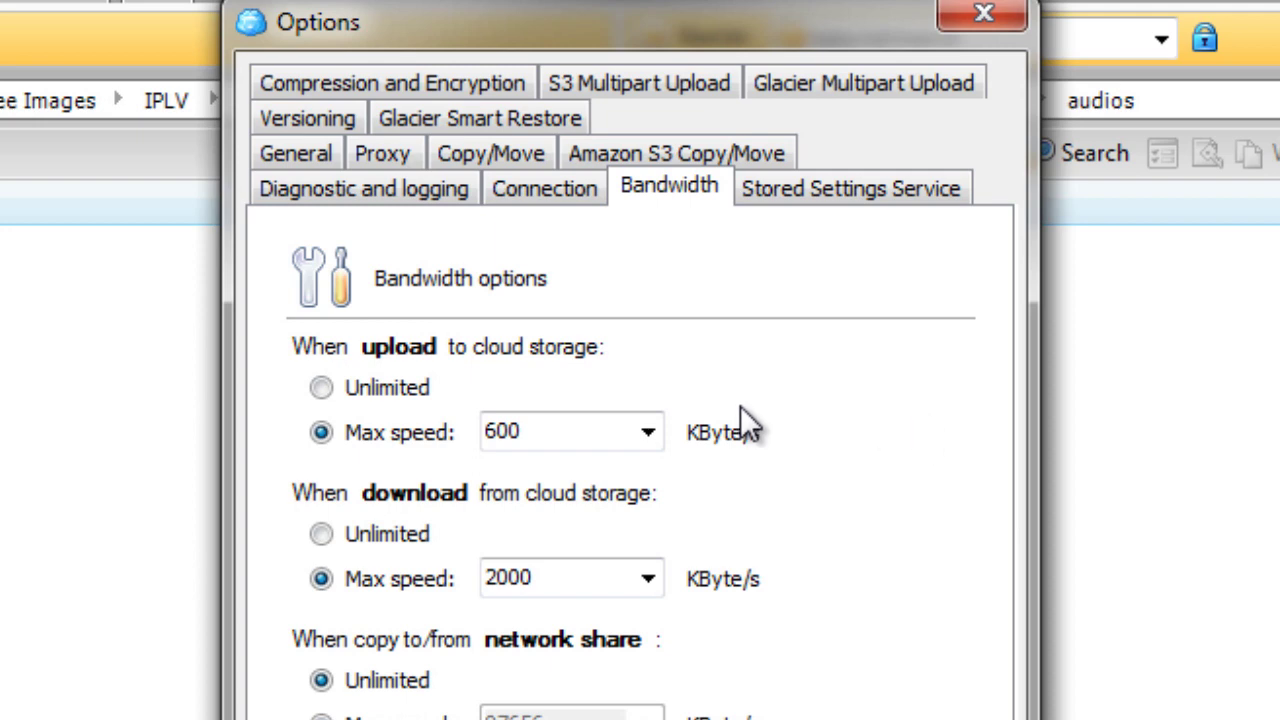
pyautogui.click(392, 388)
pyautogui.click(384, 535)
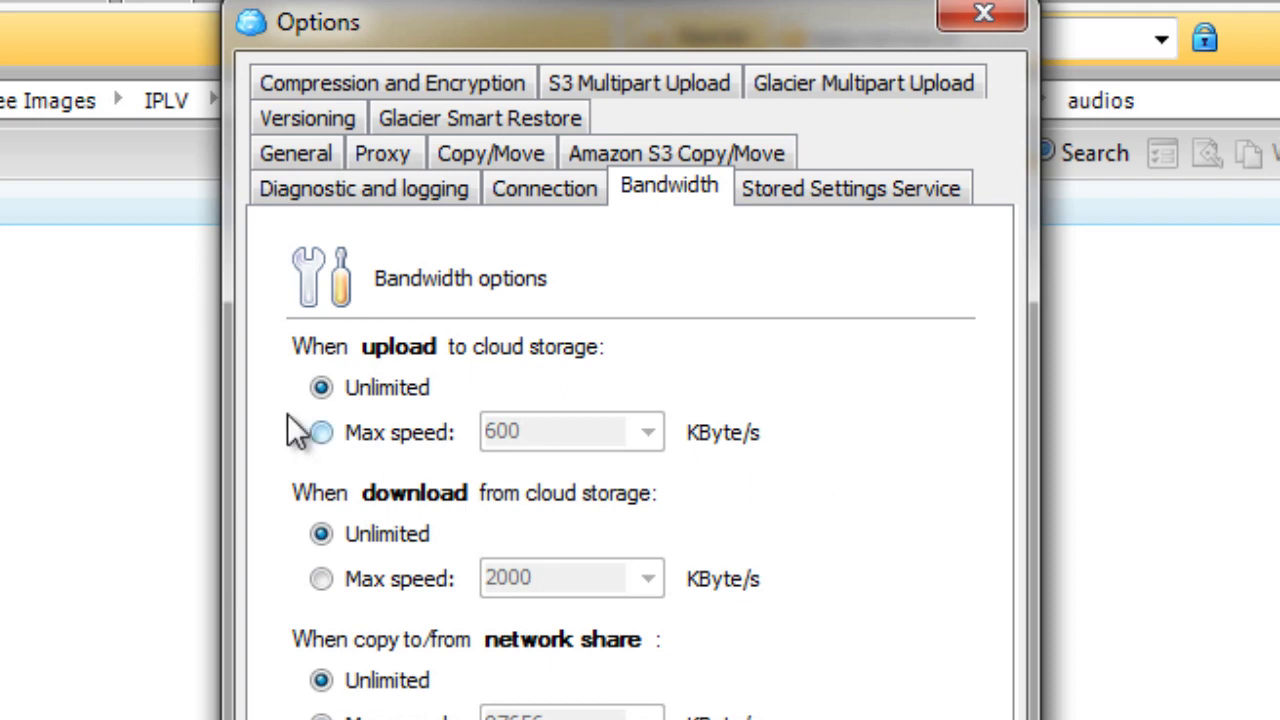
# Limit the maximum upload speed to cloud storage to 750 KByte/s.
pyautogui.click(330, 434)
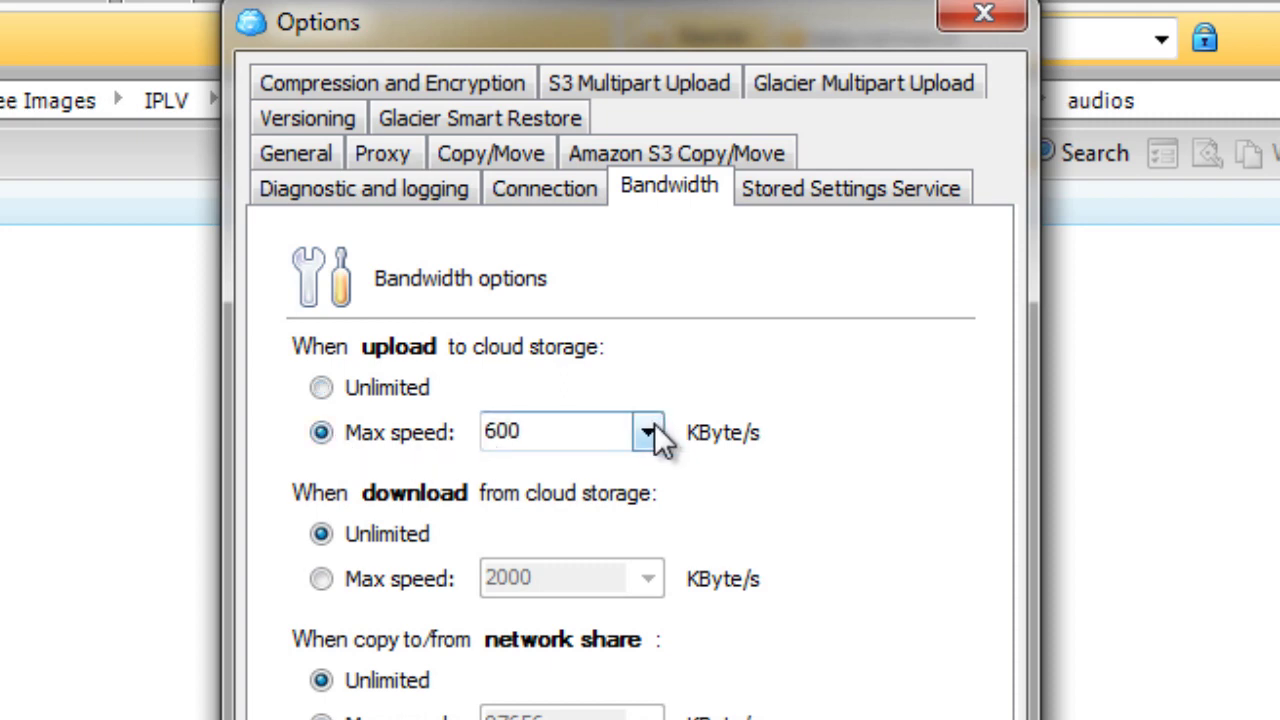
pyautogui.click(649, 432)
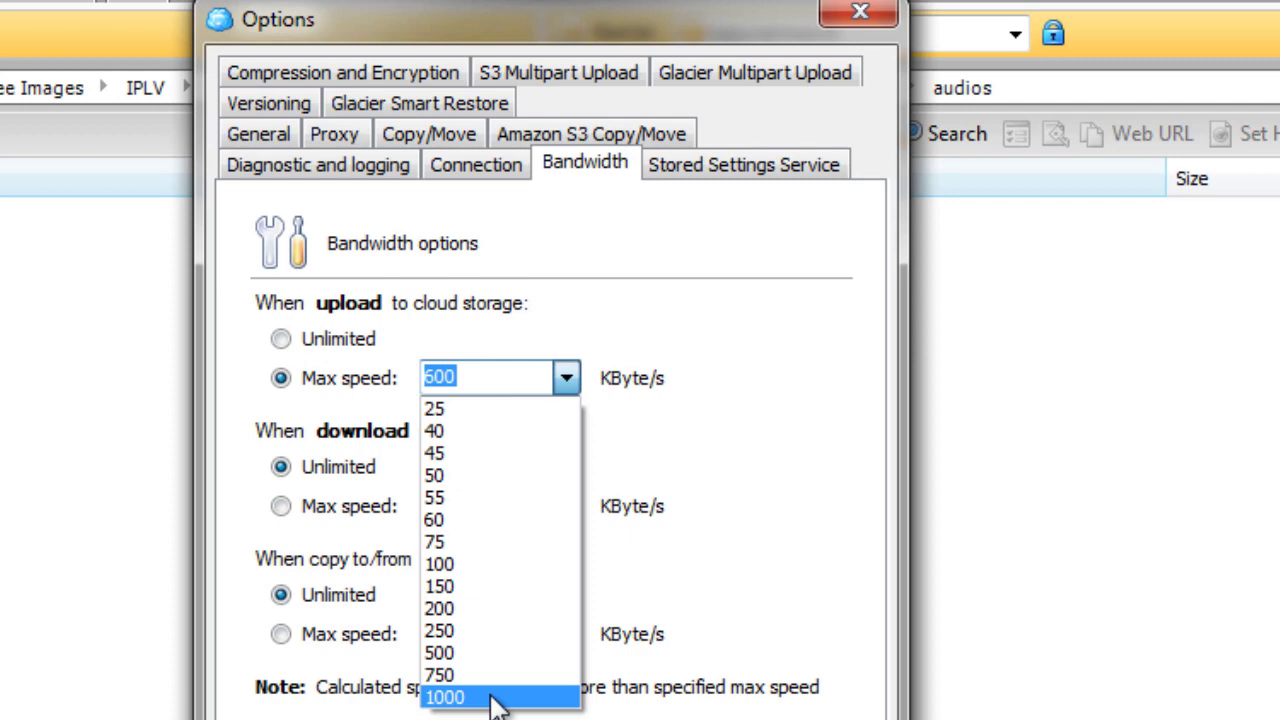
pyautogui.click(497, 697)
pyautogui.click(577, 386)
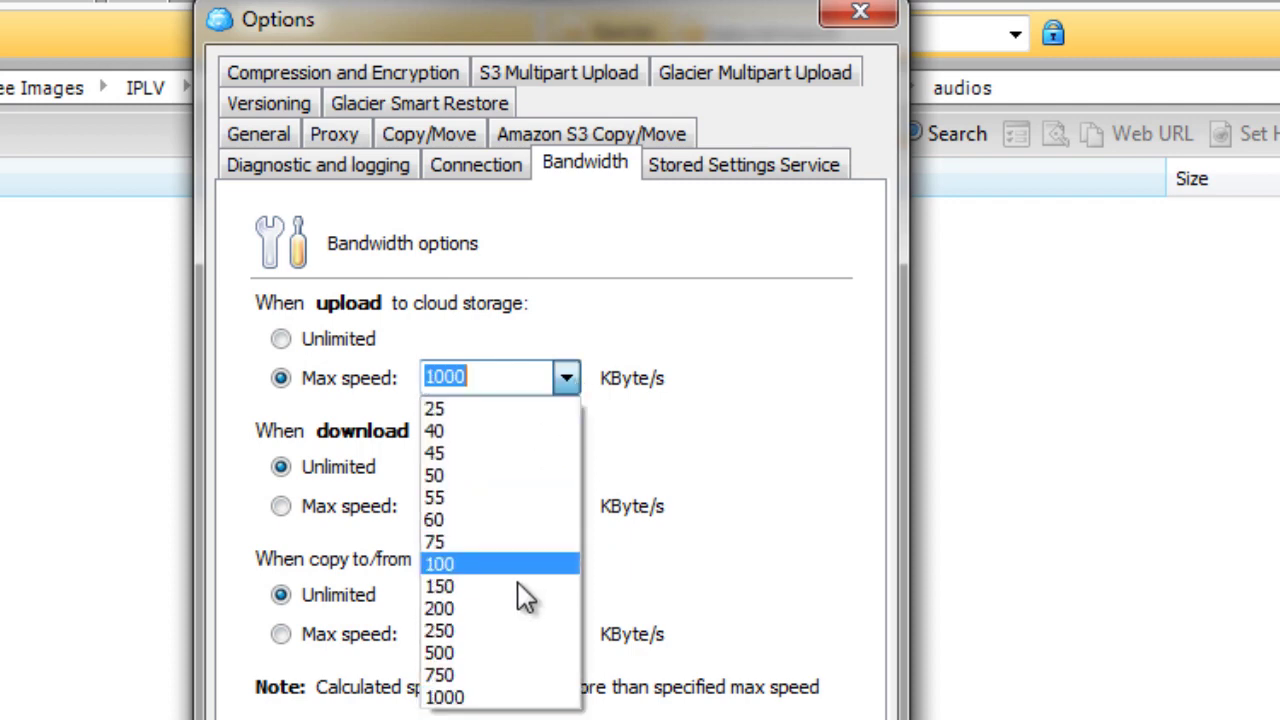
pyautogui.click(487, 677)
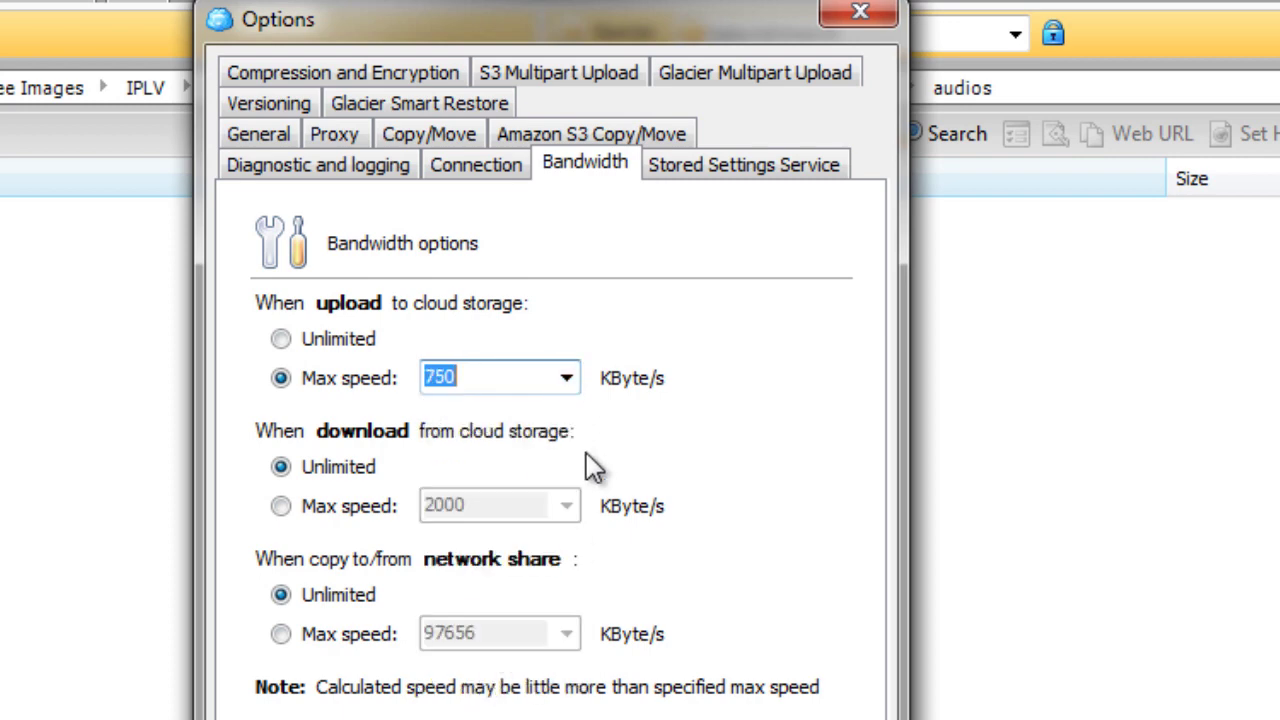
pyautogui.click(567, 379)
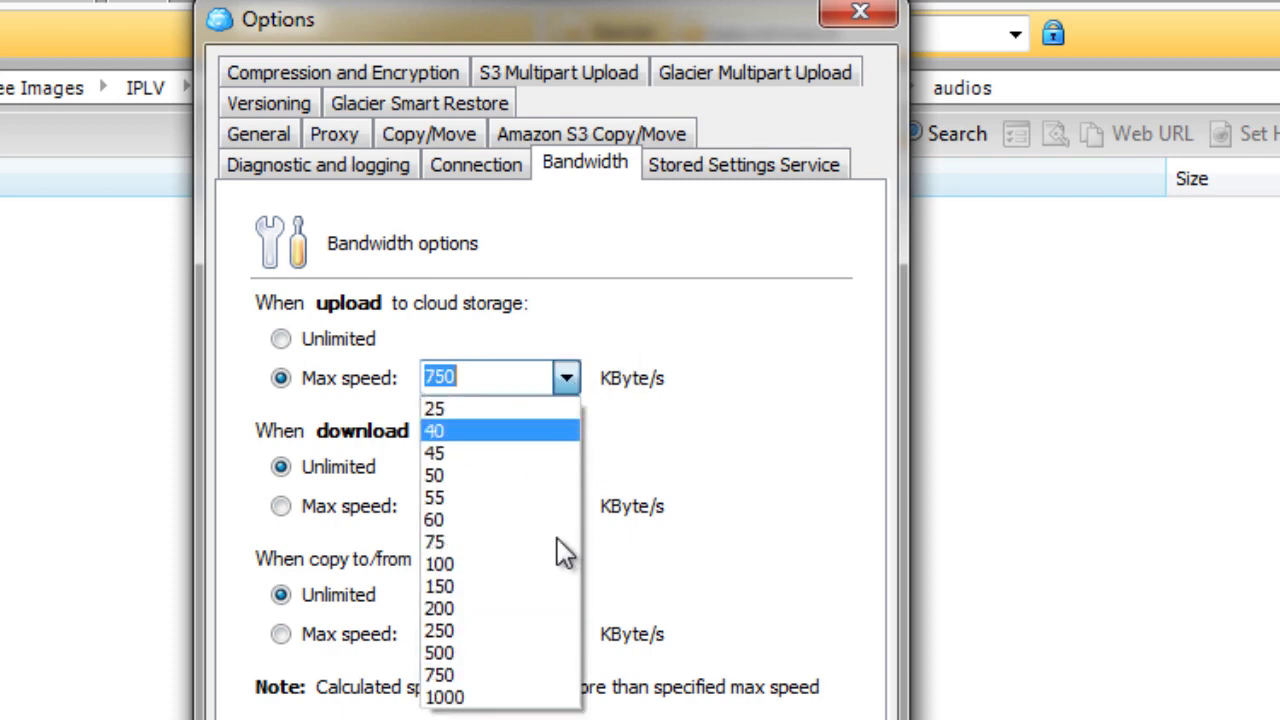
pyautogui.click(535, 676)
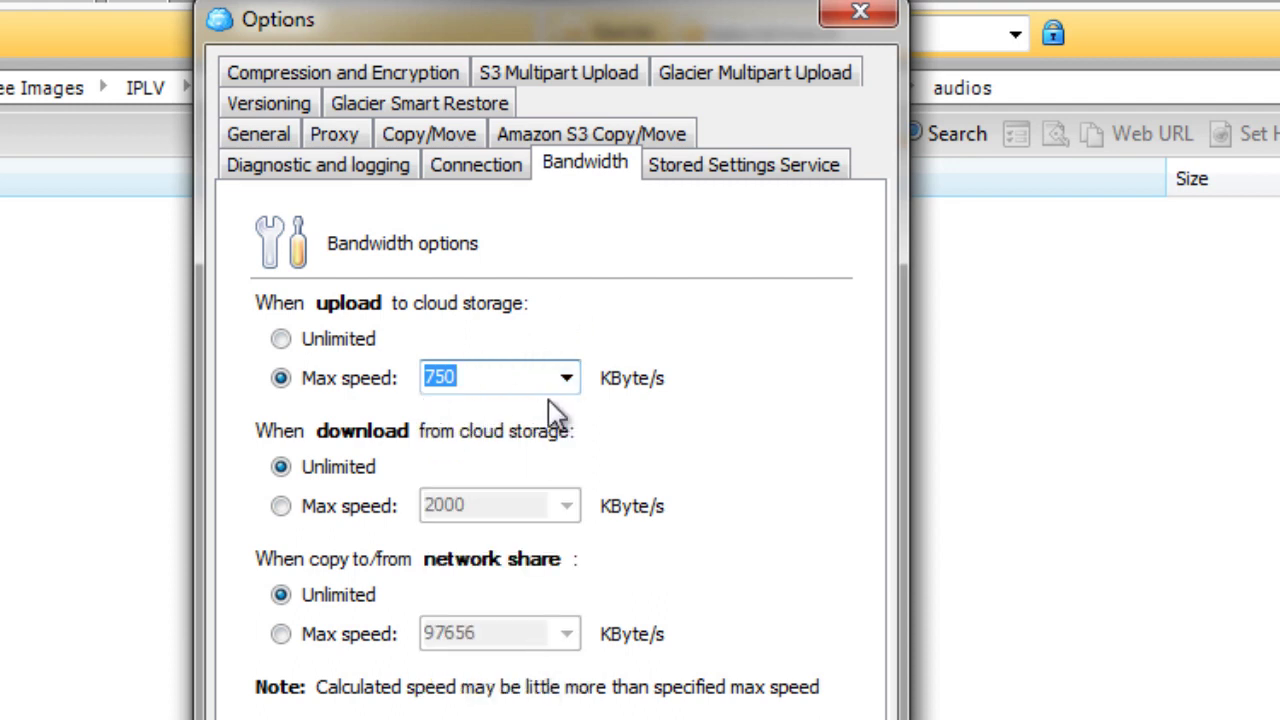
# Limit the maximum download speed from cloud storage to 750 KByte/s.
pyautogui.click(337, 507)
pyautogui.click(579, 509)
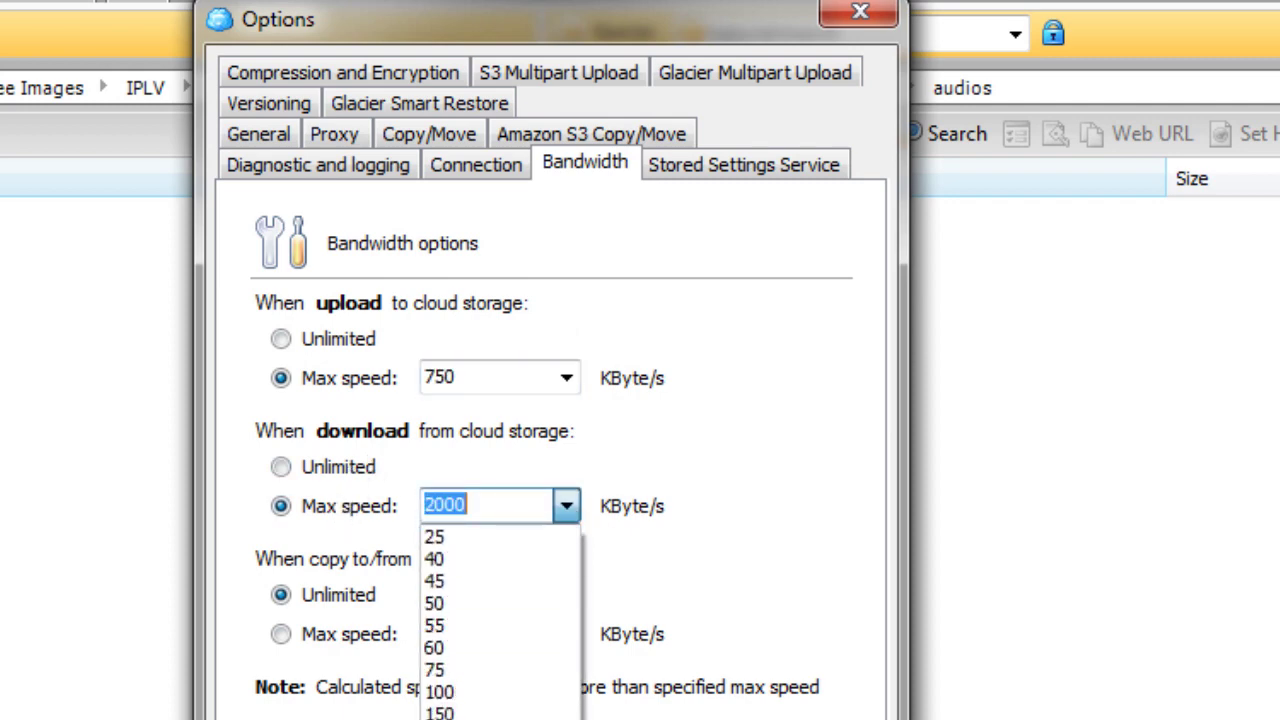
pyautogui.click(435, 687)
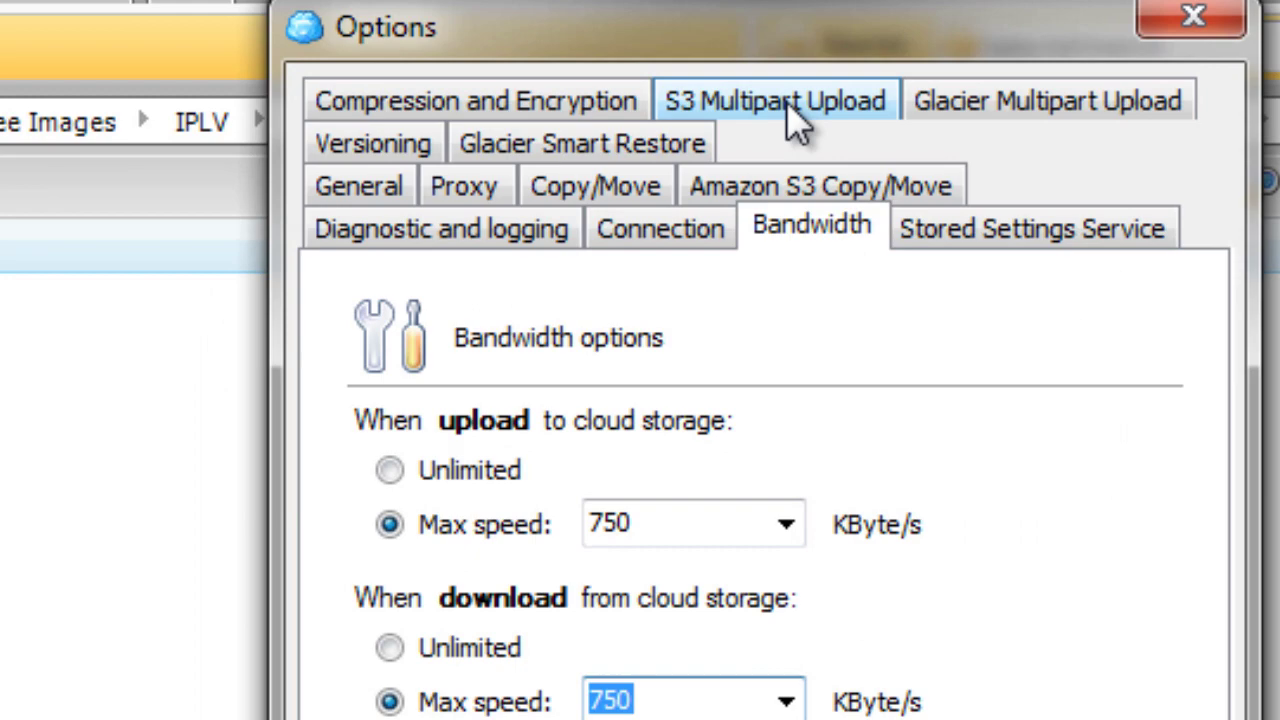
# Review the chunk size in the S3 multipart upload options and close the options dialog.
pyautogui.click(788, 104)
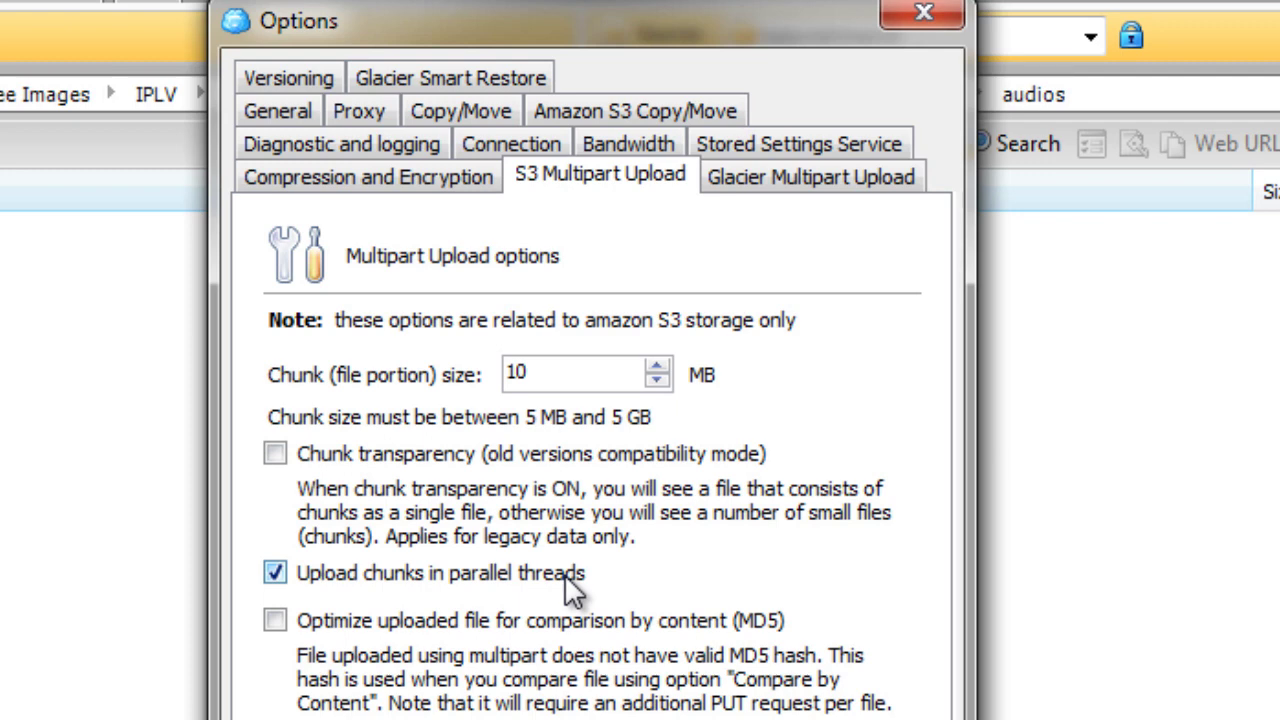
pyautogui.hotkey('shift', 'Tab')
pyautogui.hotkey('shift', 'Tab')
pyautogui.click(603, 365)
pyautogui.moveTo(566, 366); pyautogui.dragTo(480, 366)
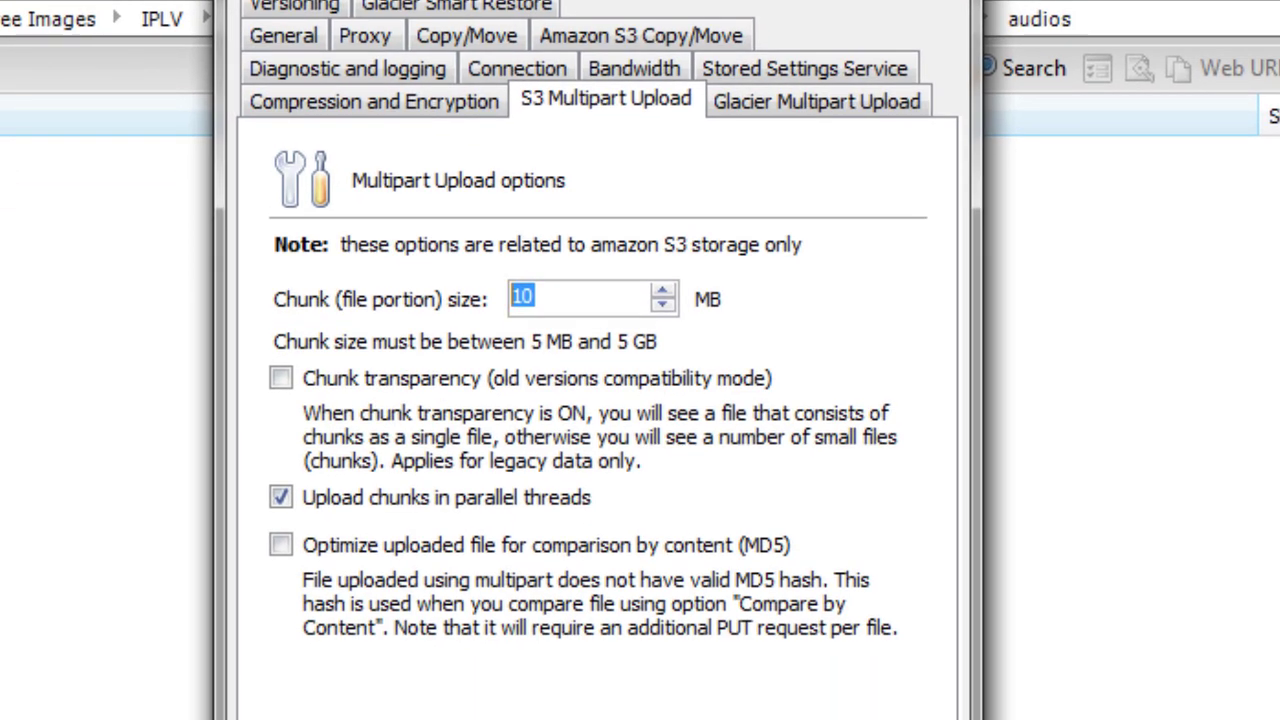
pyautogui.click(779, 718)
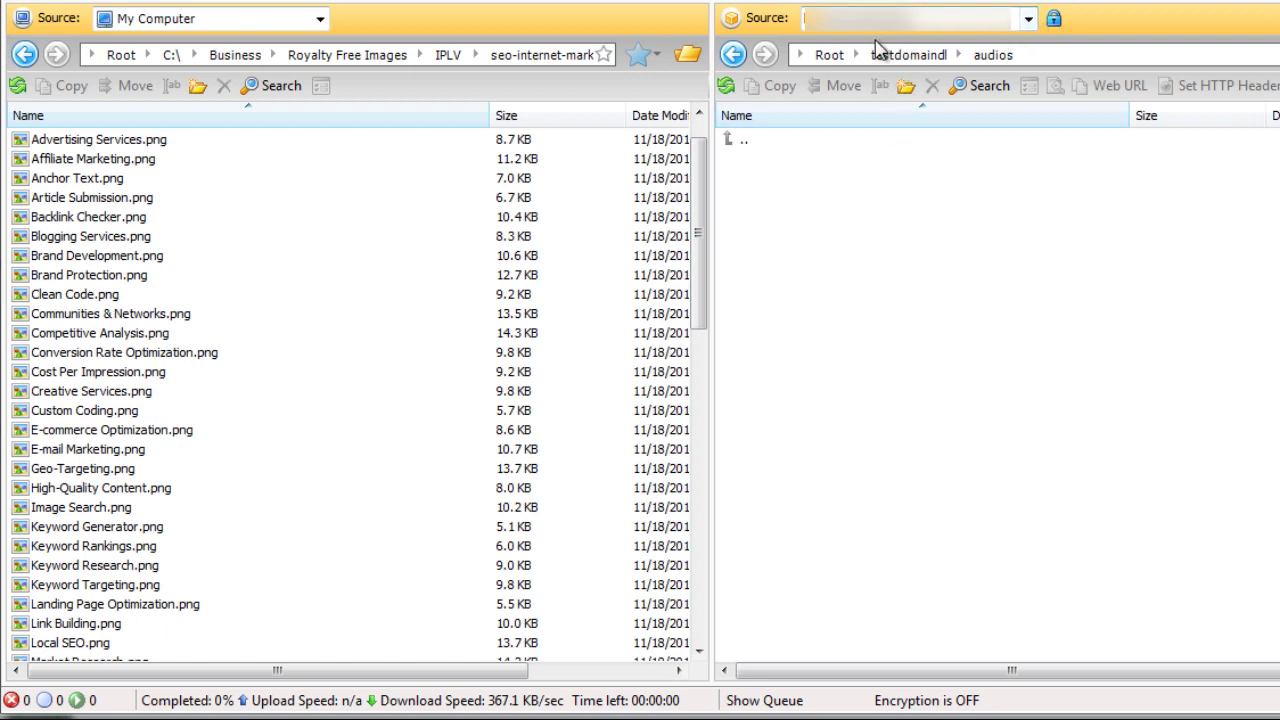
# Go up from the audios folder to the testdomaindl bucket and open its images folder.
pyautogui.doubleClick(730, 142)
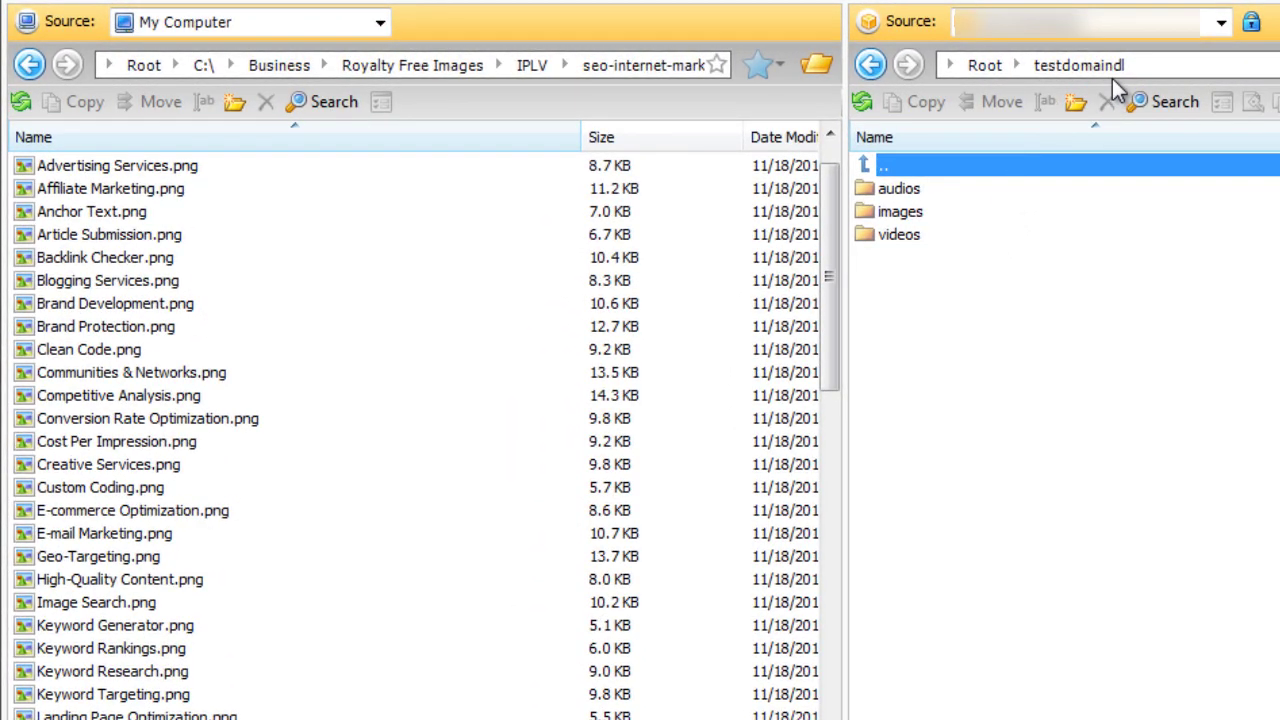
pyautogui.click(913, 190)
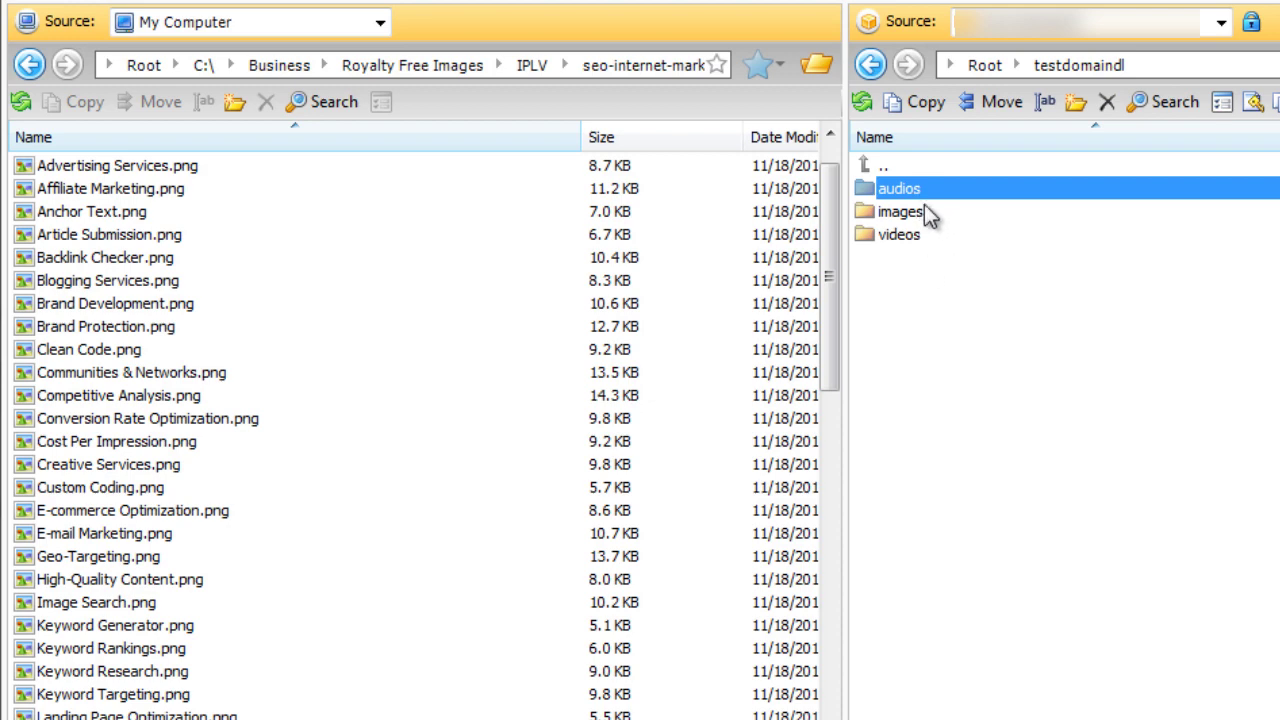
pyautogui.doubleClick(924, 209)
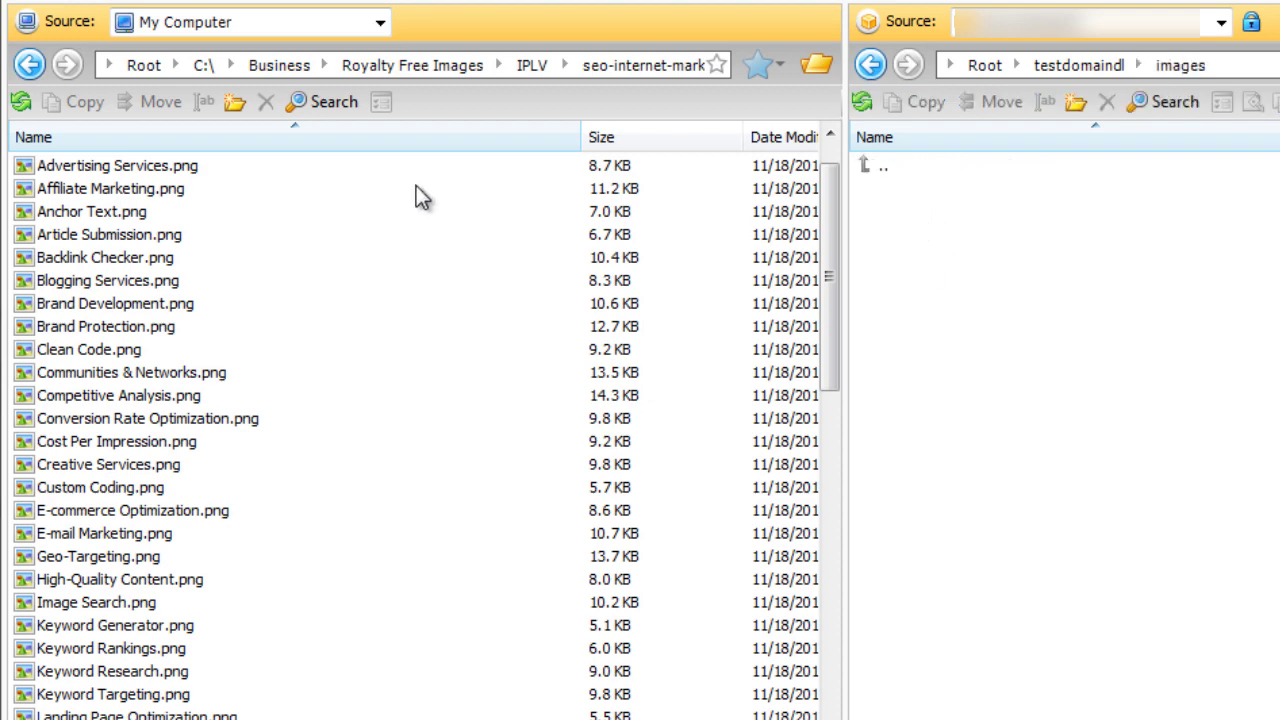
# Select the local image files from Advertising Services.png through SEO Reports.png as one range.
pyautogui.click(368, 170)
pyautogui.scroll(-5, 405, 400)
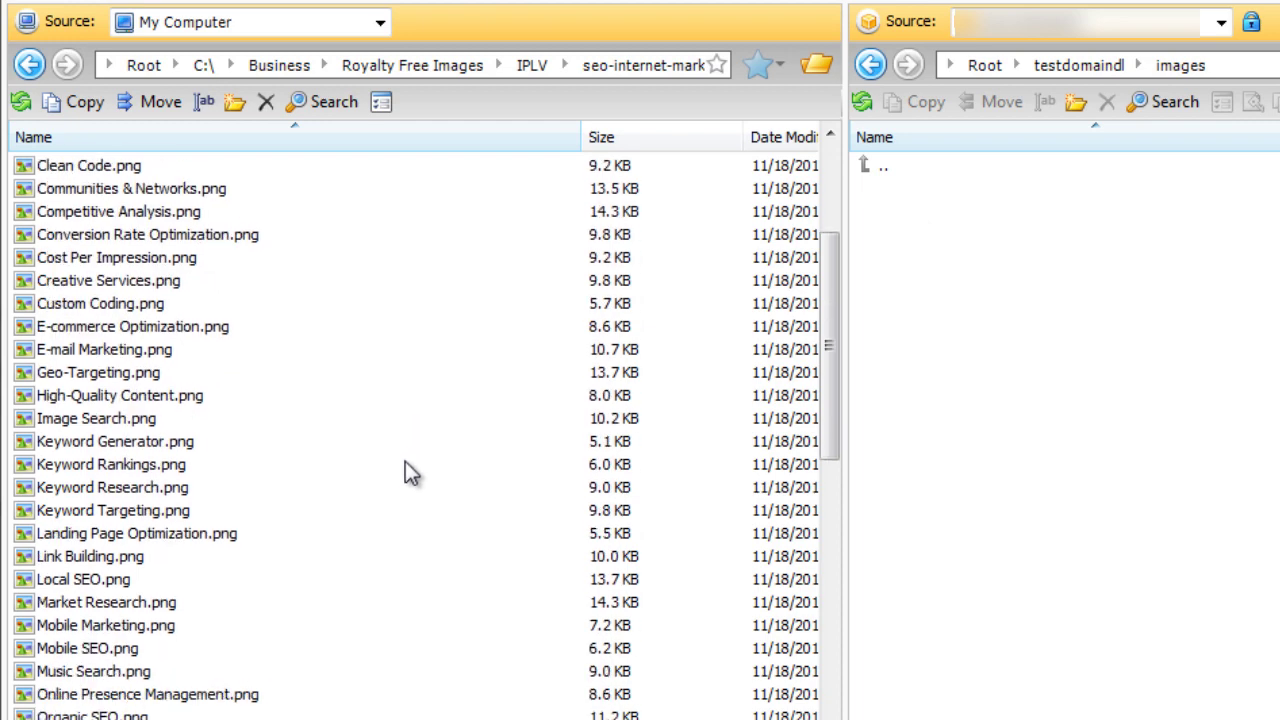
pyautogui.scroll(-5, 395, 515)
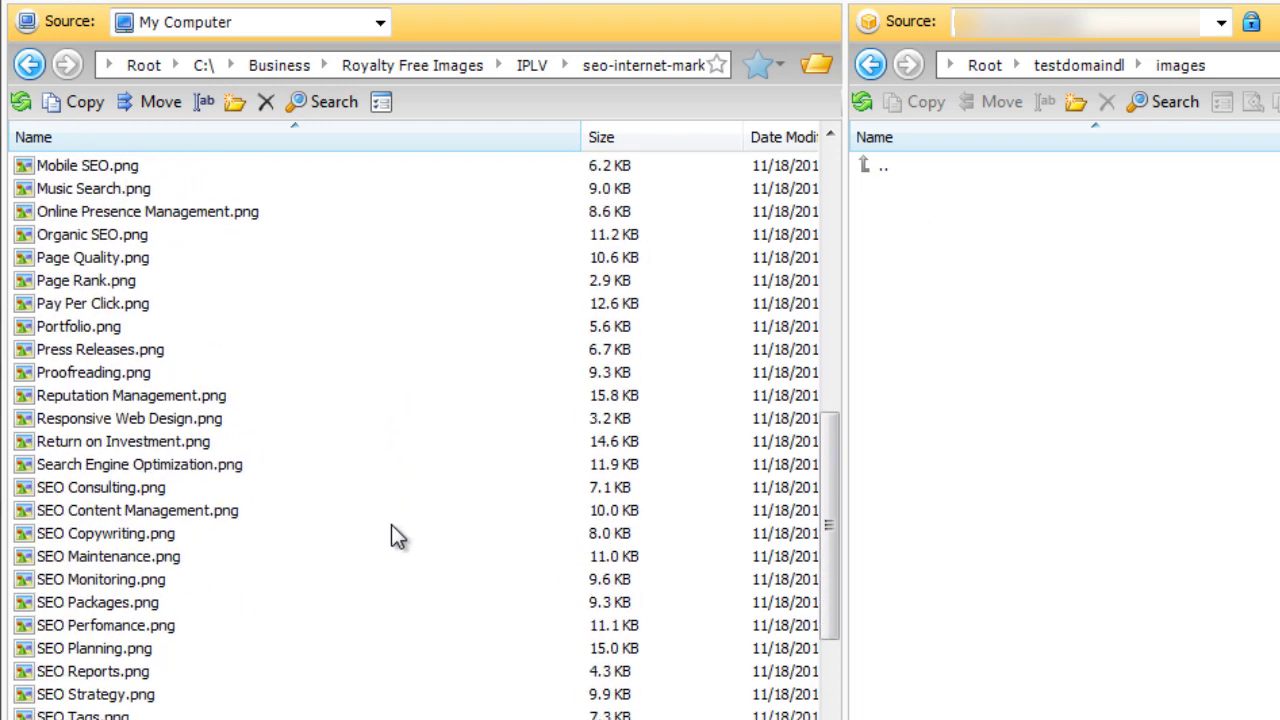
pyautogui.keyDown('shift'); pyautogui.click(517, 627); pyautogui.keyUp('shift')
pyautogui.scroll(2, 524, 520)
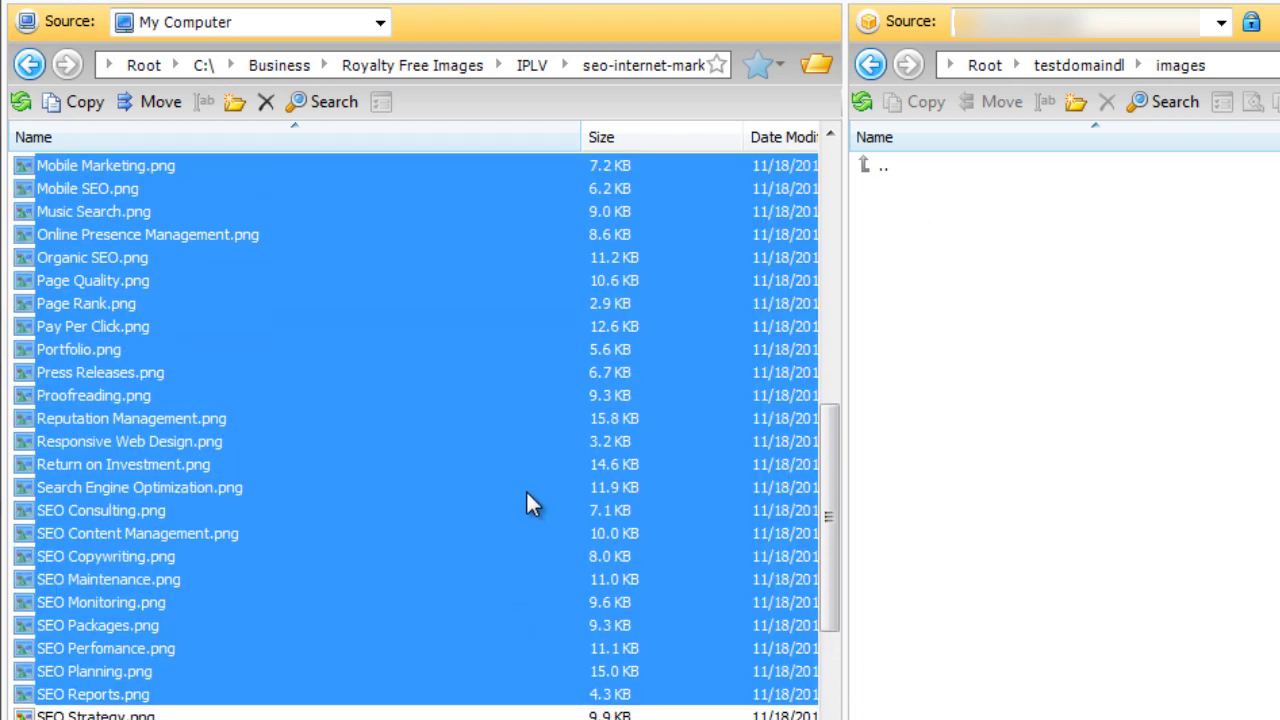
pyautogui.moveTo(835, 455); pyautogui.dragTo(697, 312)
# Select the range of local files from Geo-Targeting.png to Online Presence Management.png, then reduce the selection to Geo-Targeting.png.
pyautogui.click(401, 234)
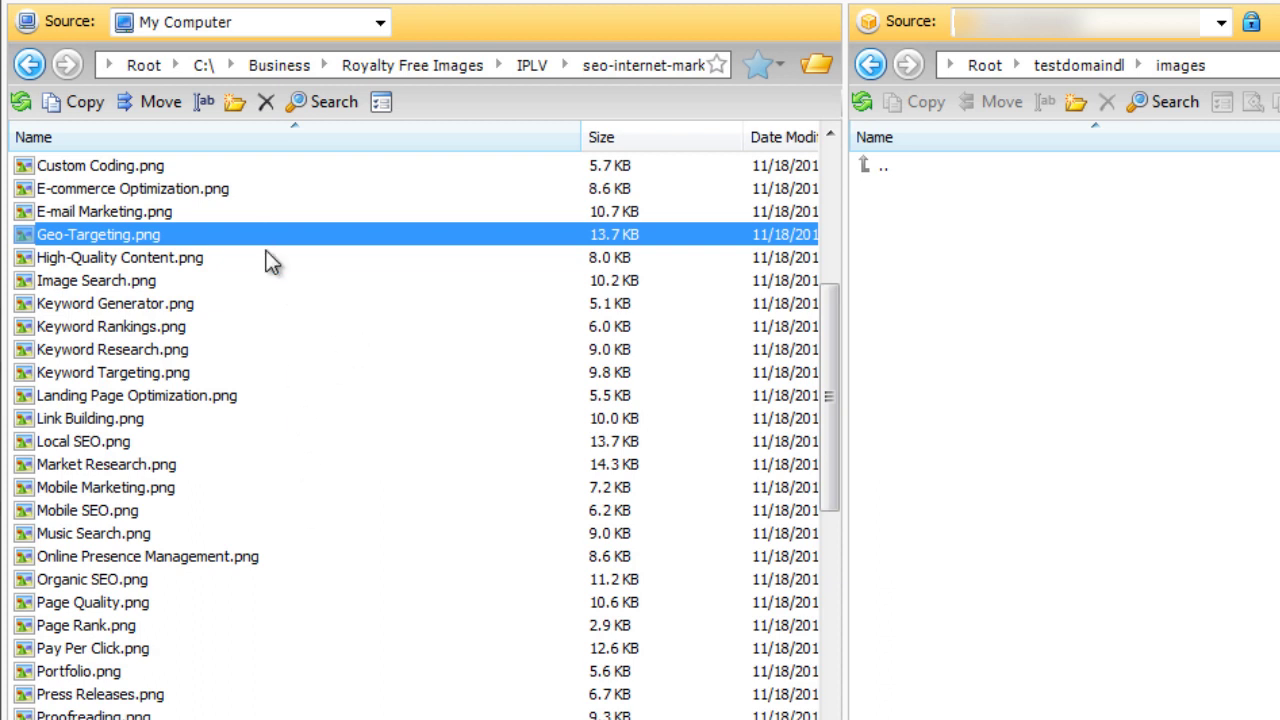
pyautogui.keyDown('shift'); pyautogui.click(280, 557); pyautogui.keyUp('shift')
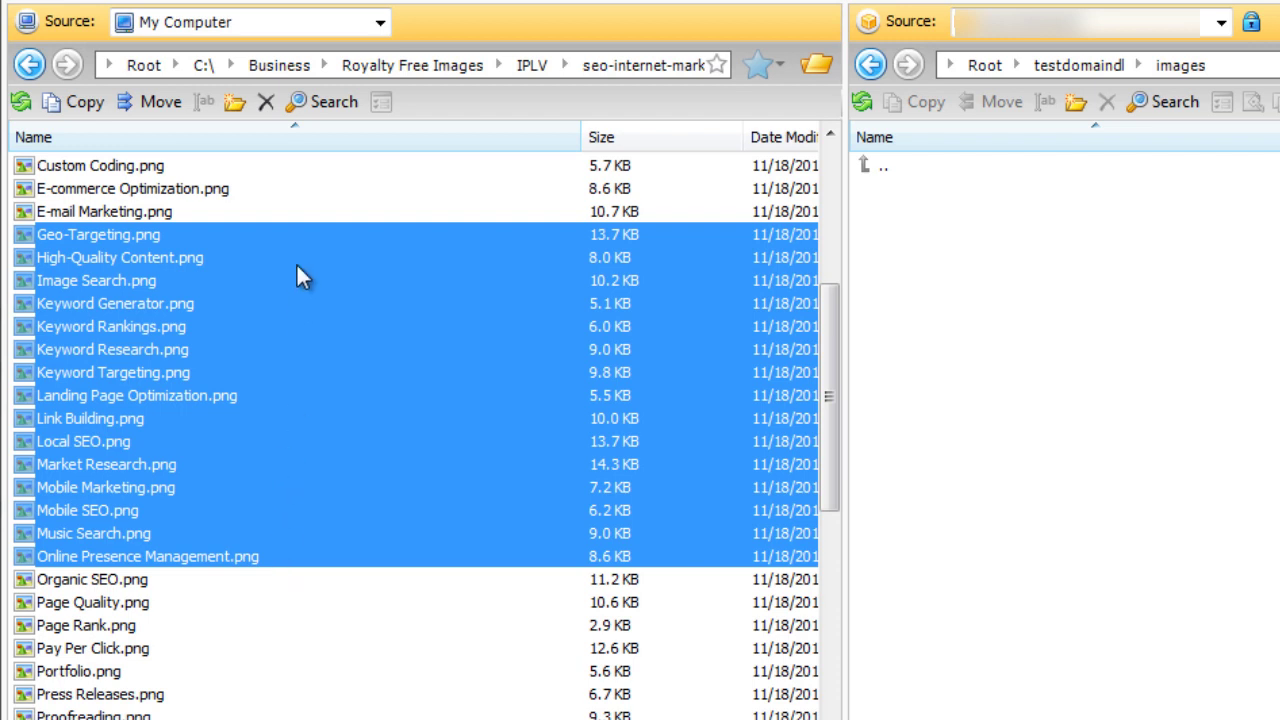
pyautogui.click(297, 236)
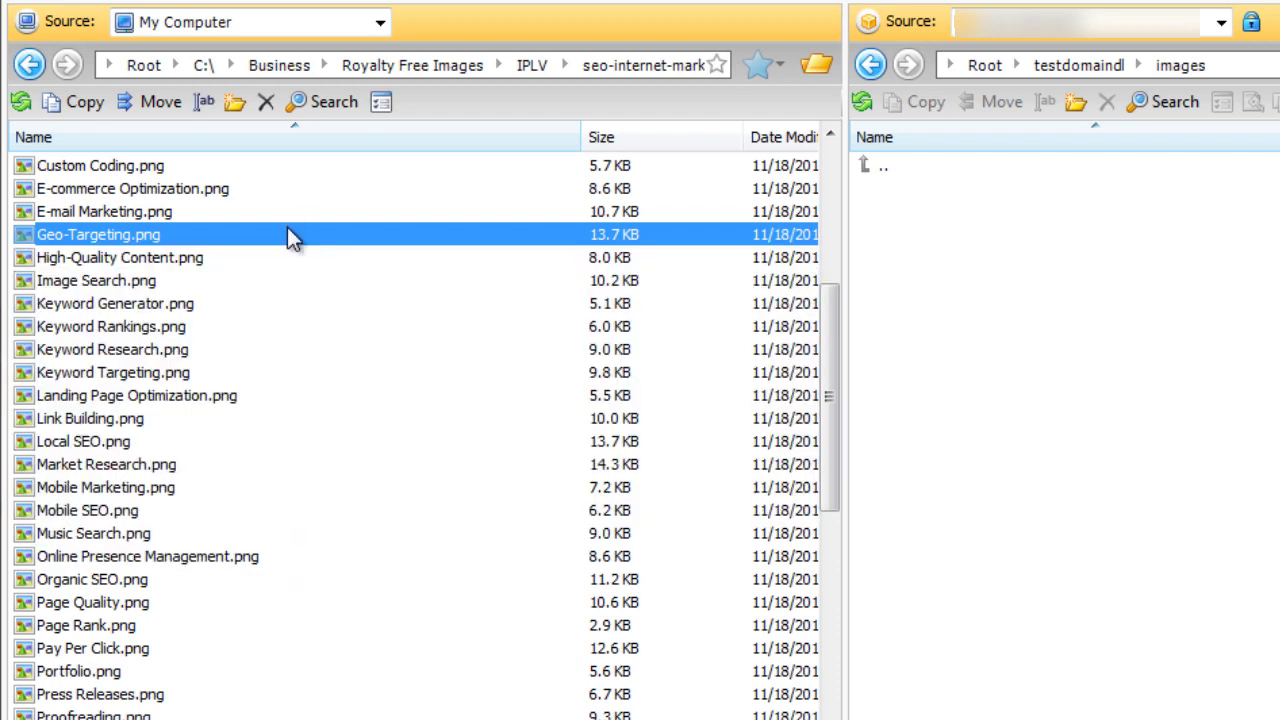
# Select only the separate local files High-Quality Content.png, Landing Page Optimization.png and Online Presence Management.png together.
pyautogui.click(274, 262)
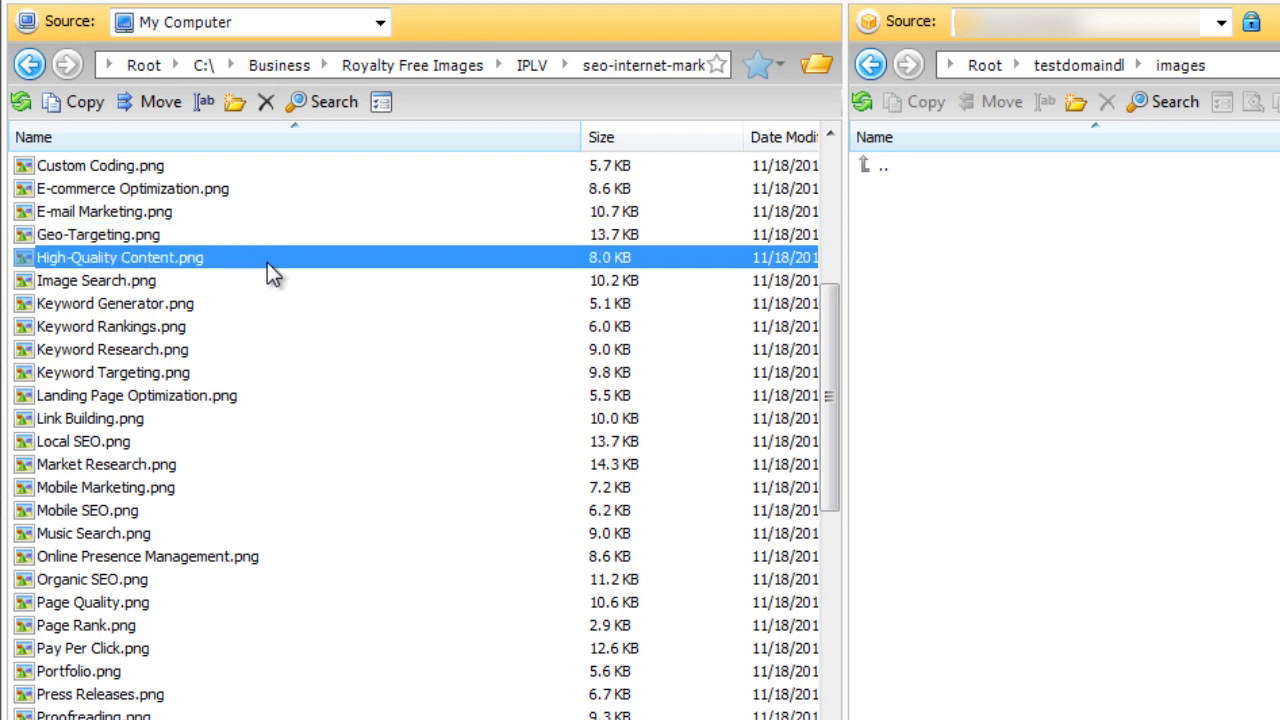
pyautogui.keyDown('ctrl'); pyautogui.click(218, 398); pyautogui.keyUp('ctrl')
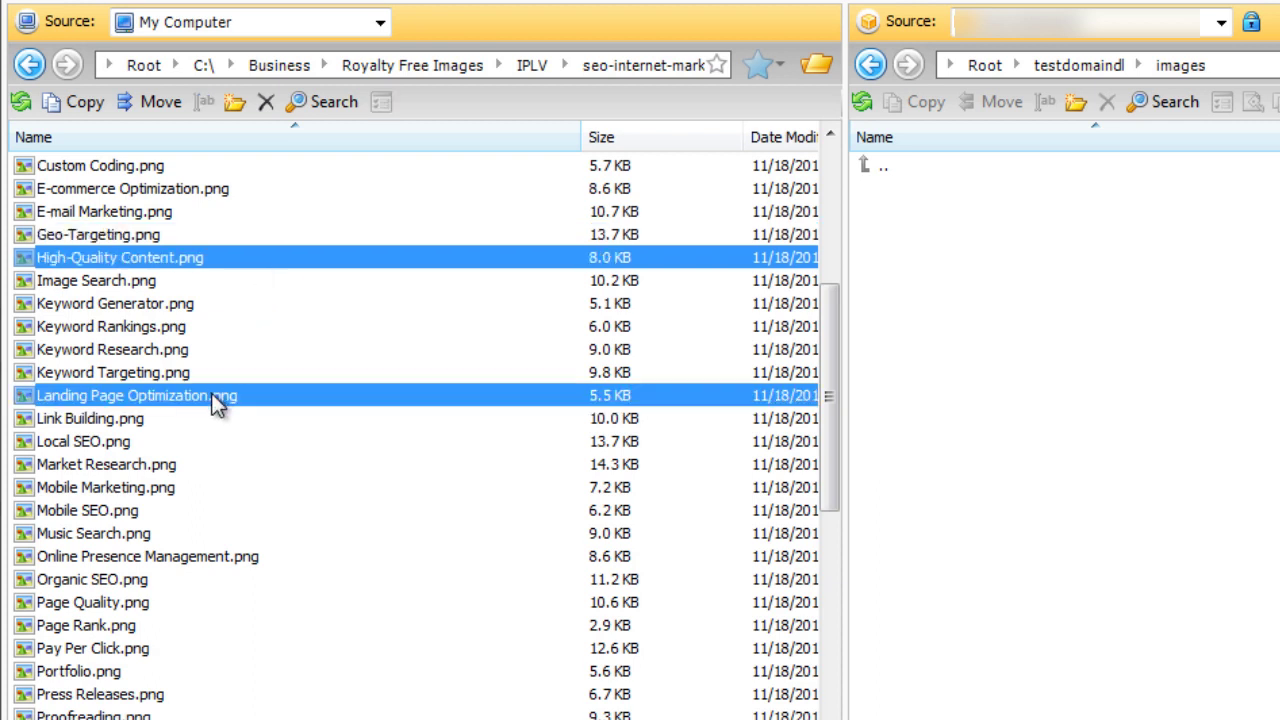
pyautogui.keyDown('ctrl'); pyautogui.click(220, 558); pyautogui.keyUp('ctrl')
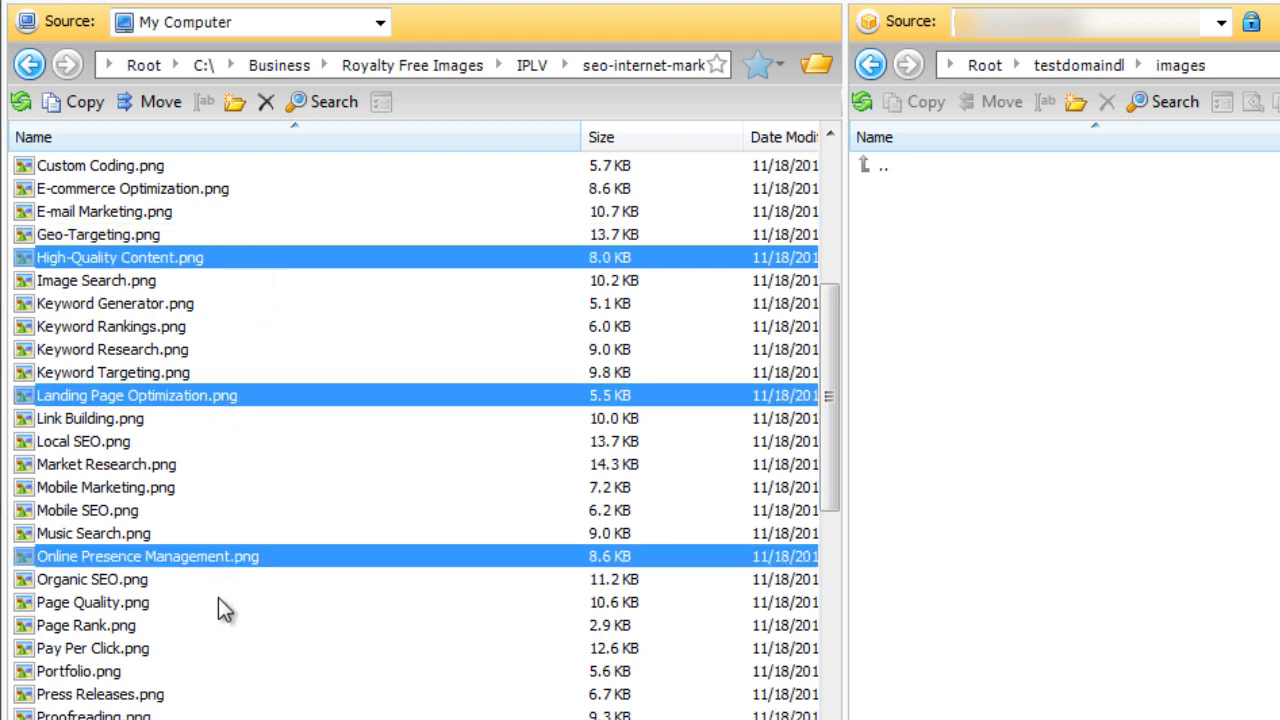
# Copy the local files from E-commerce Optimization.png through SEO Maintenance.png into the bucket's images folder and confirm the copy.
pyautogui.click(218, 196)
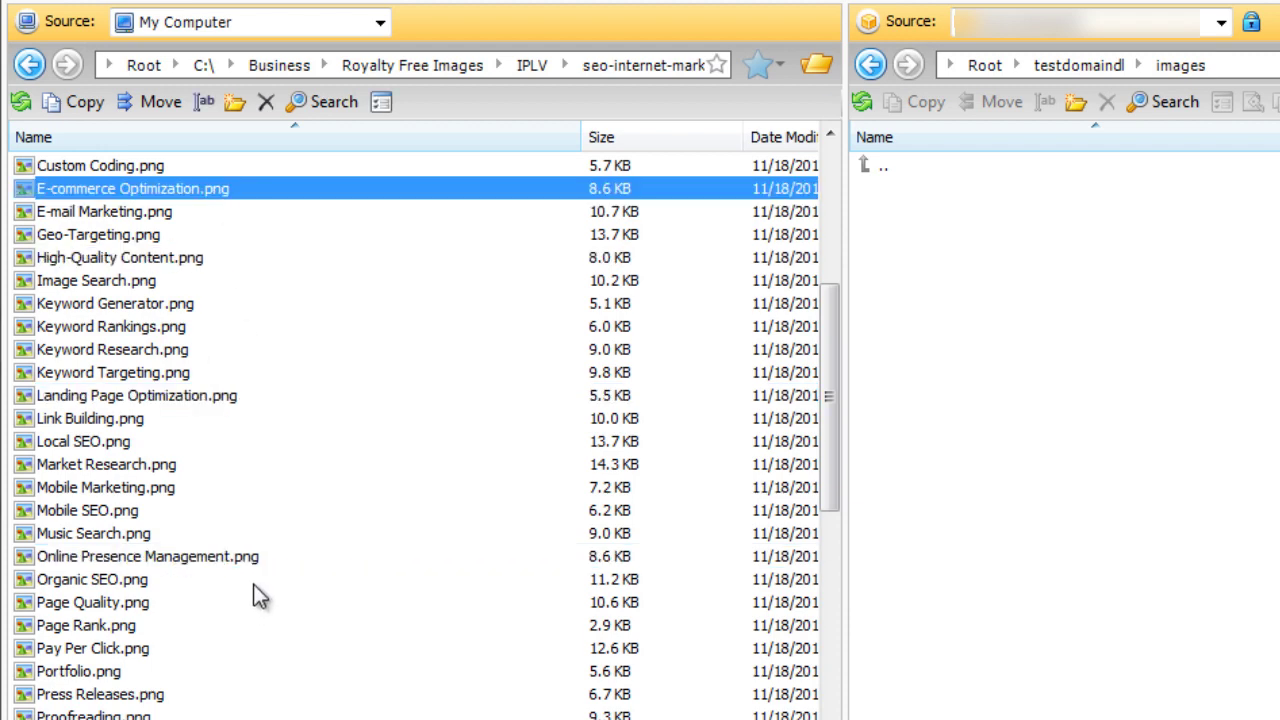
pyautogui.scroll(-4, 253, 553)
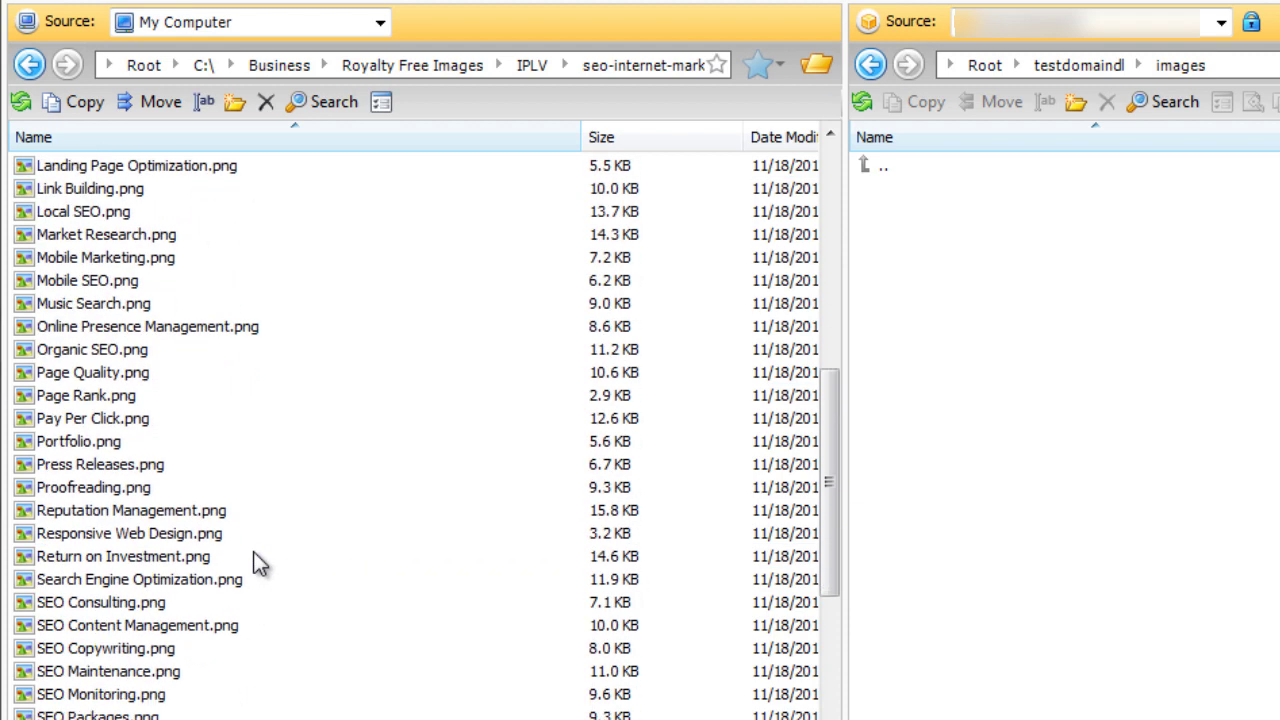
pyautogui.keyDown('shift'); pyautogui.click(260, 626); pyautogui.keyUp('shift')
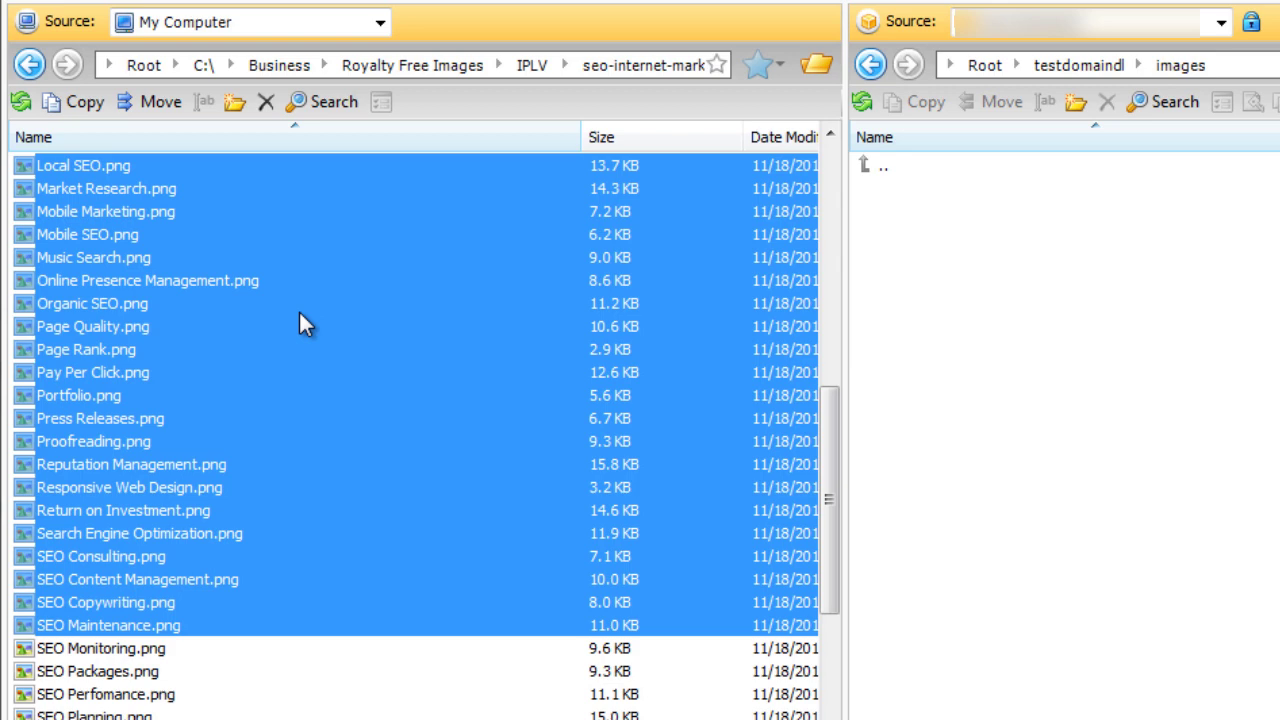
pyautogui.moveTo(300, 313); pyautogui.dragTo(1063, 315)
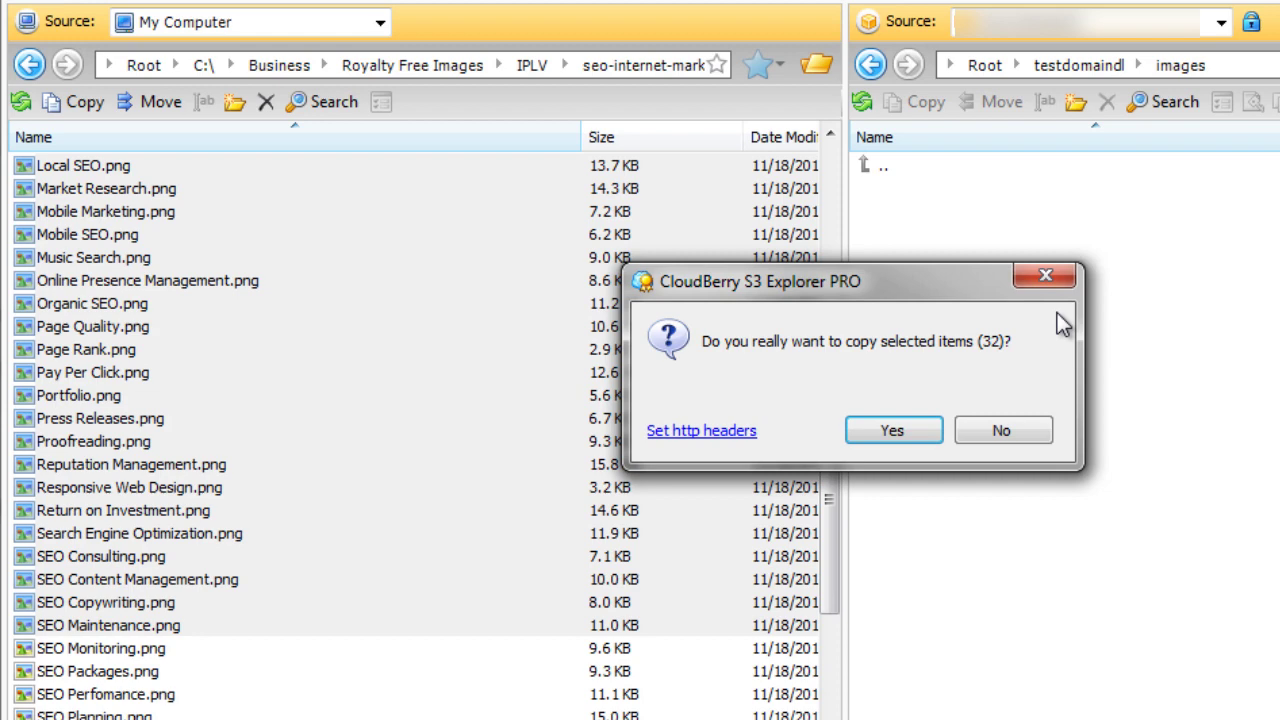
pyautogui.click(919, 430)
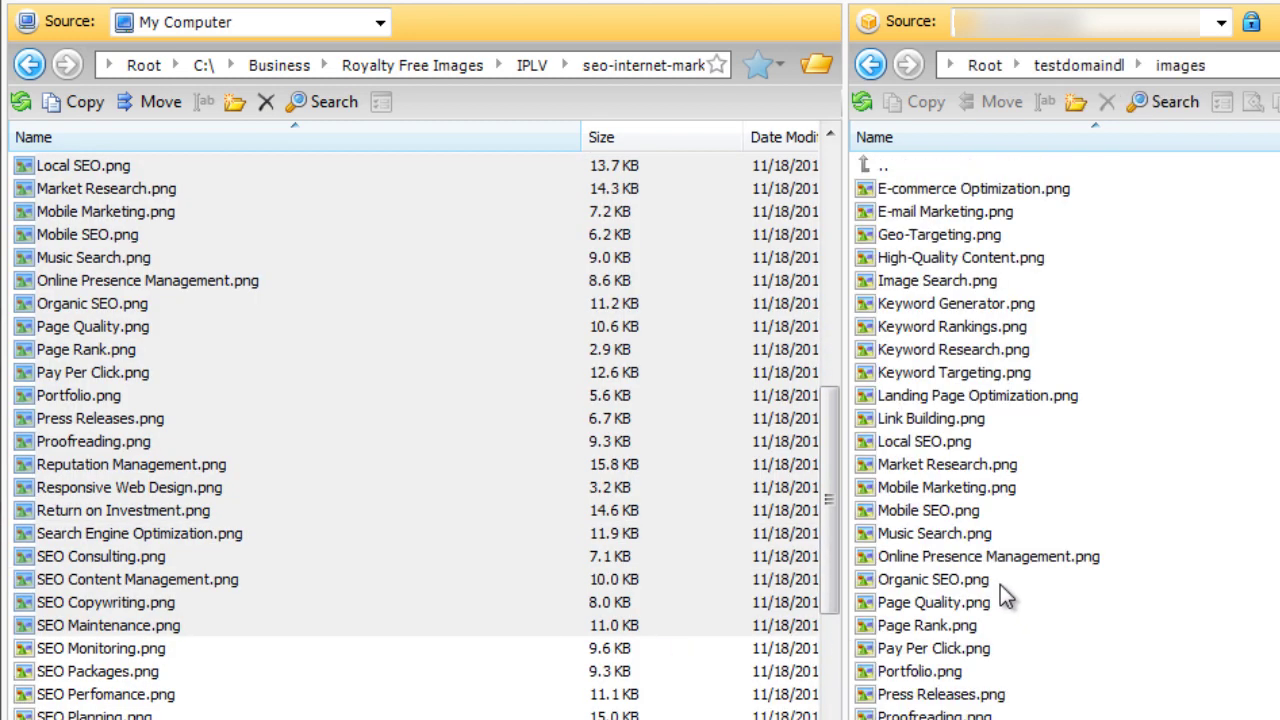
# Look through the uploaded image files in the bucket's images folder.
pyautogui.click(1000, 491)
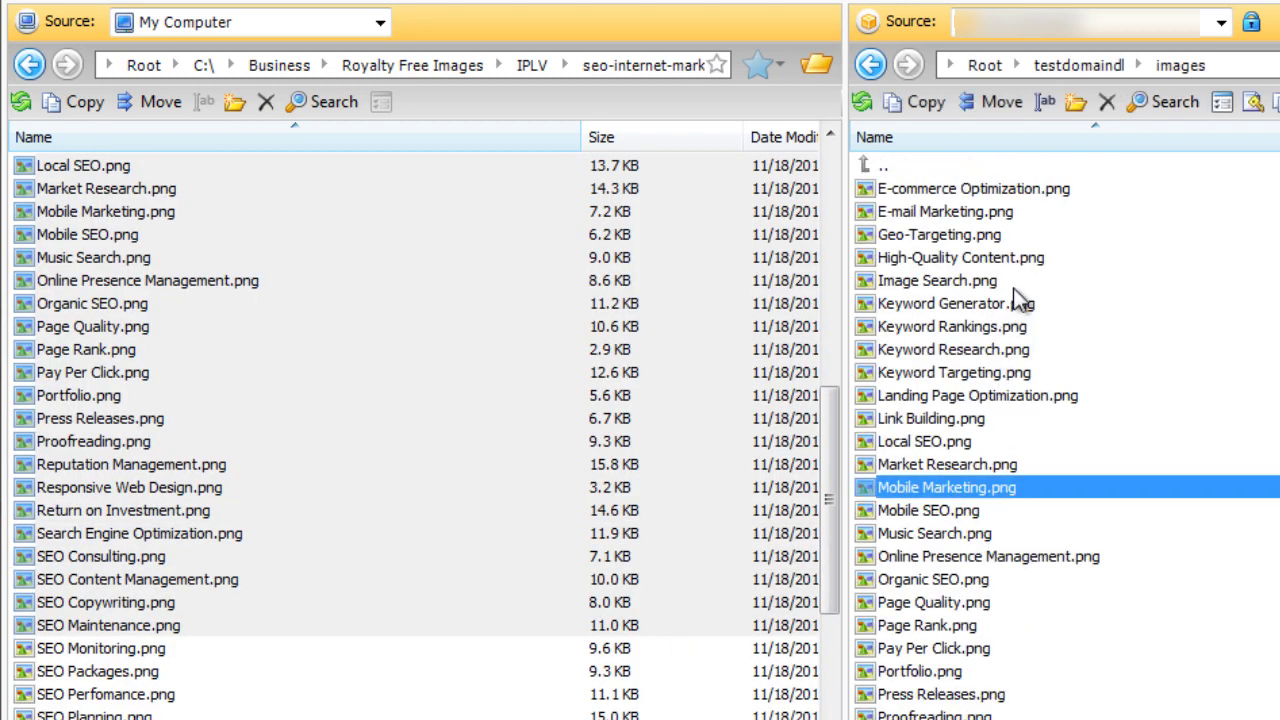
pyautogui.scroll(-1, 1046, 578)
pyautogui.scroll(1, 1046, 575)
pyautogui.scroll(-1, 1033, 345)
pyautogui.scroll(1, 1033, 345)
pyautogui.scroll(-2, 1252, 420)
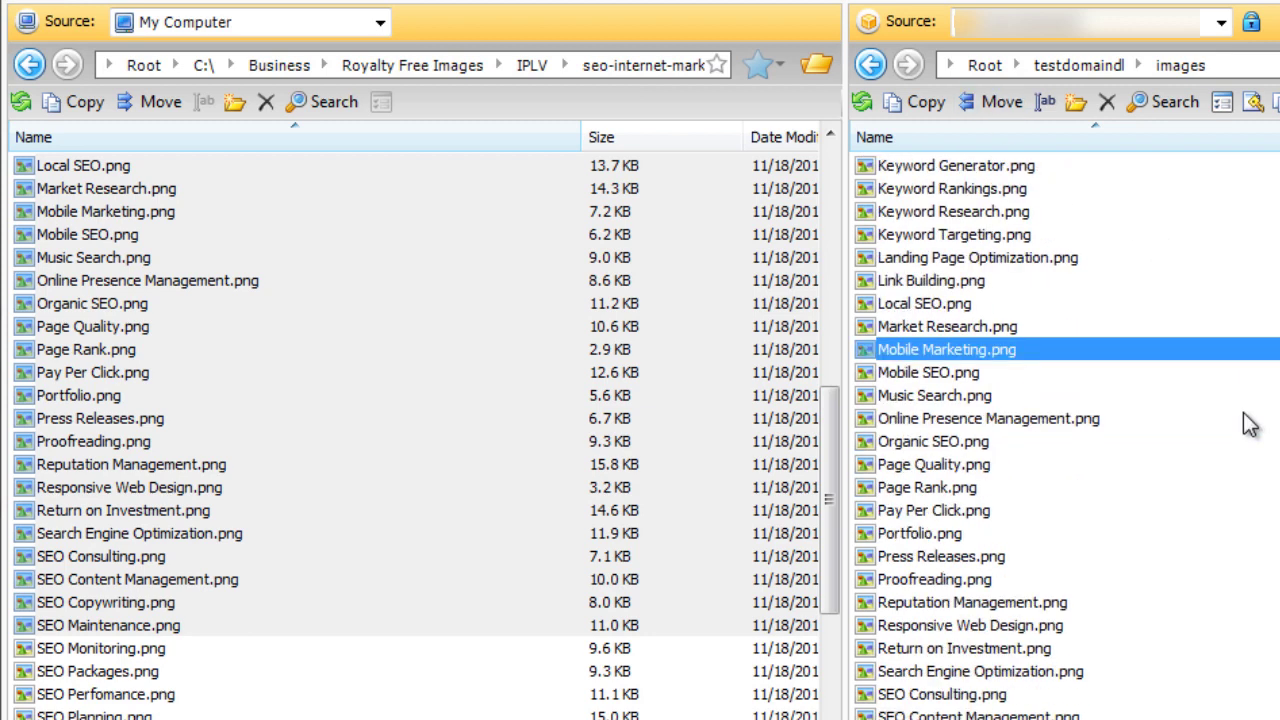
pyautogui.scroll(2, 1232, 429)
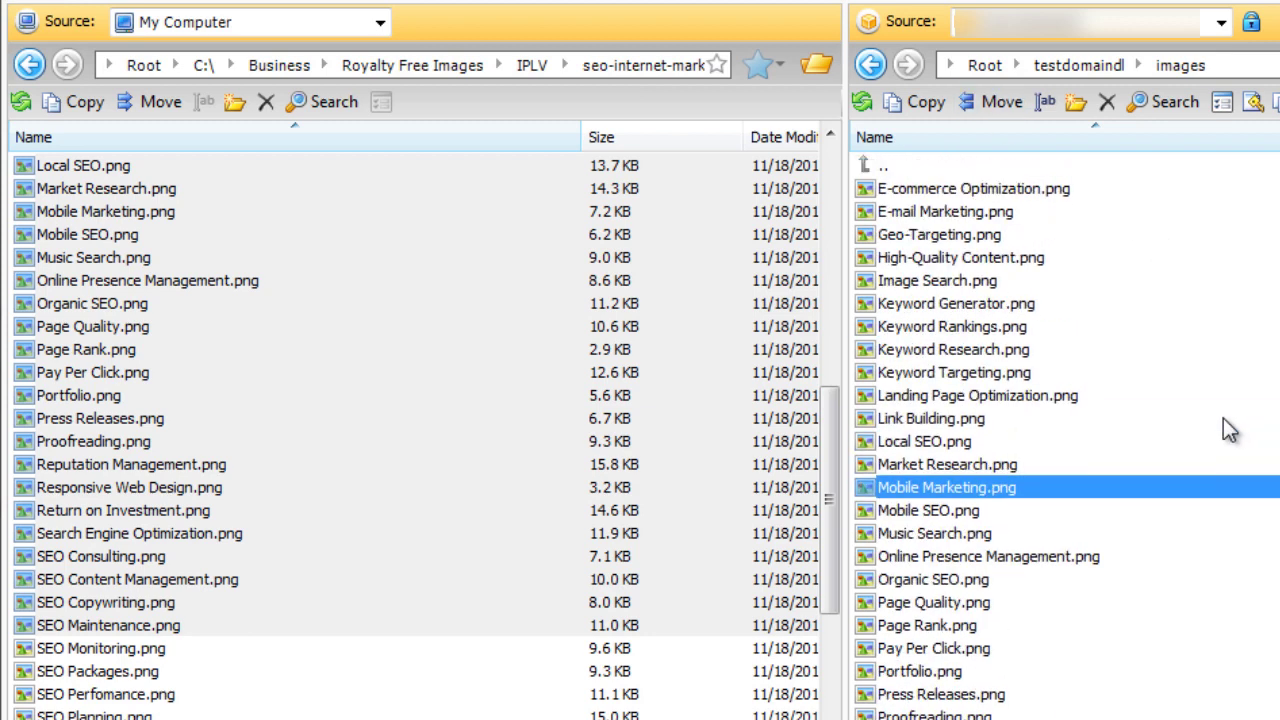
# Start copying the bucket files from Image Search.png through Mobile SEO.png into the local folder, then decline the copy.
pyautogui.click(1006, 328)
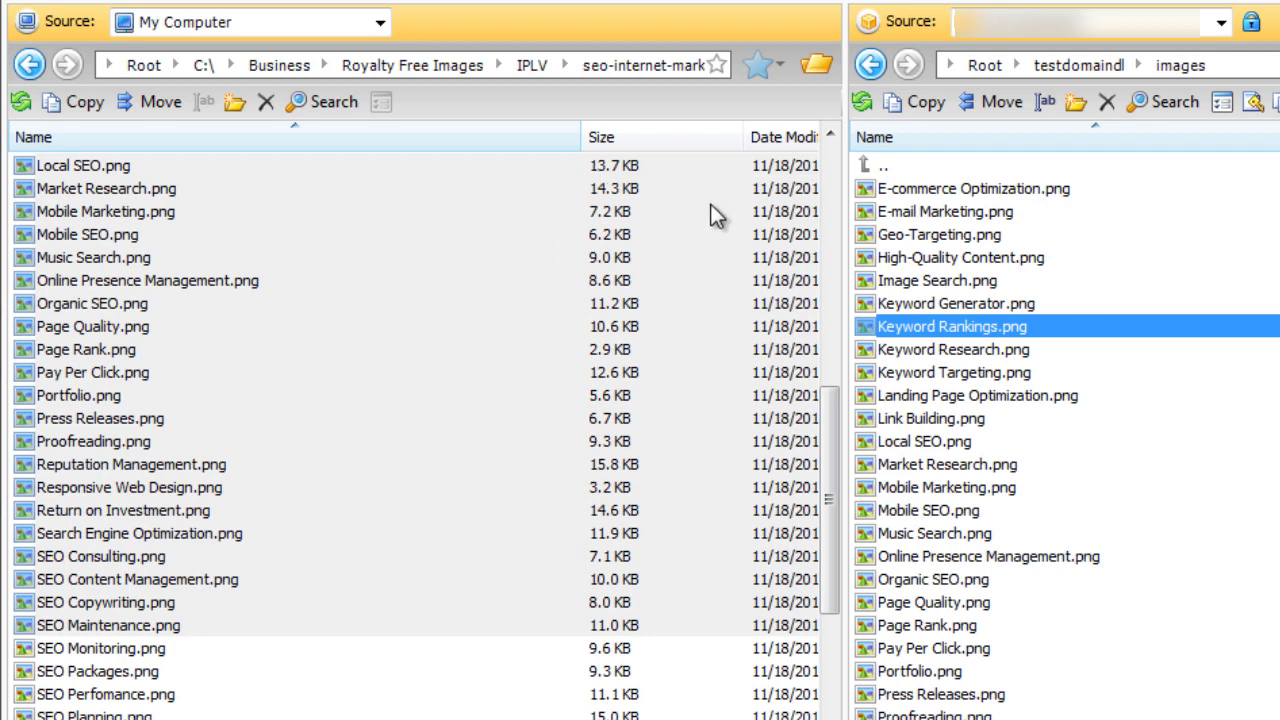
pyautogui.scroll(9, 838, 180)
pyautogui.click(962, 281)
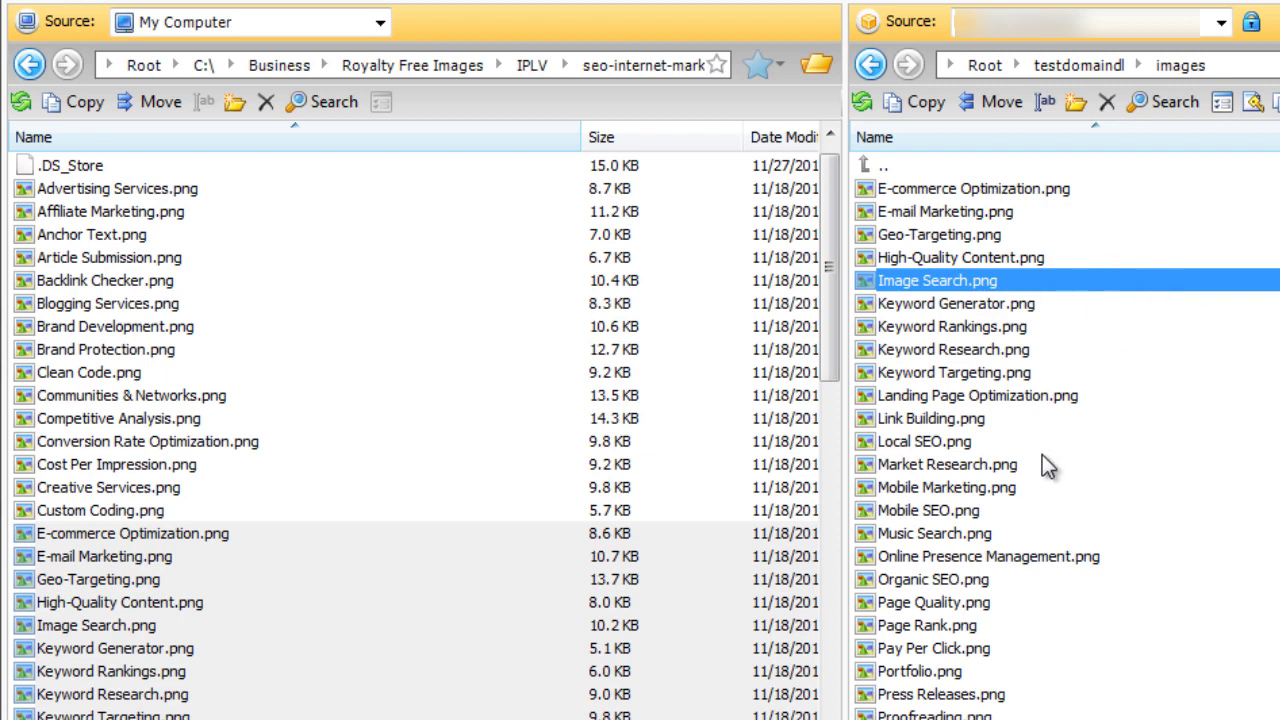
pyautogui.keyDown('shift'); pyautogui.click(1031, 510); pyautogui.keyUp('shift')
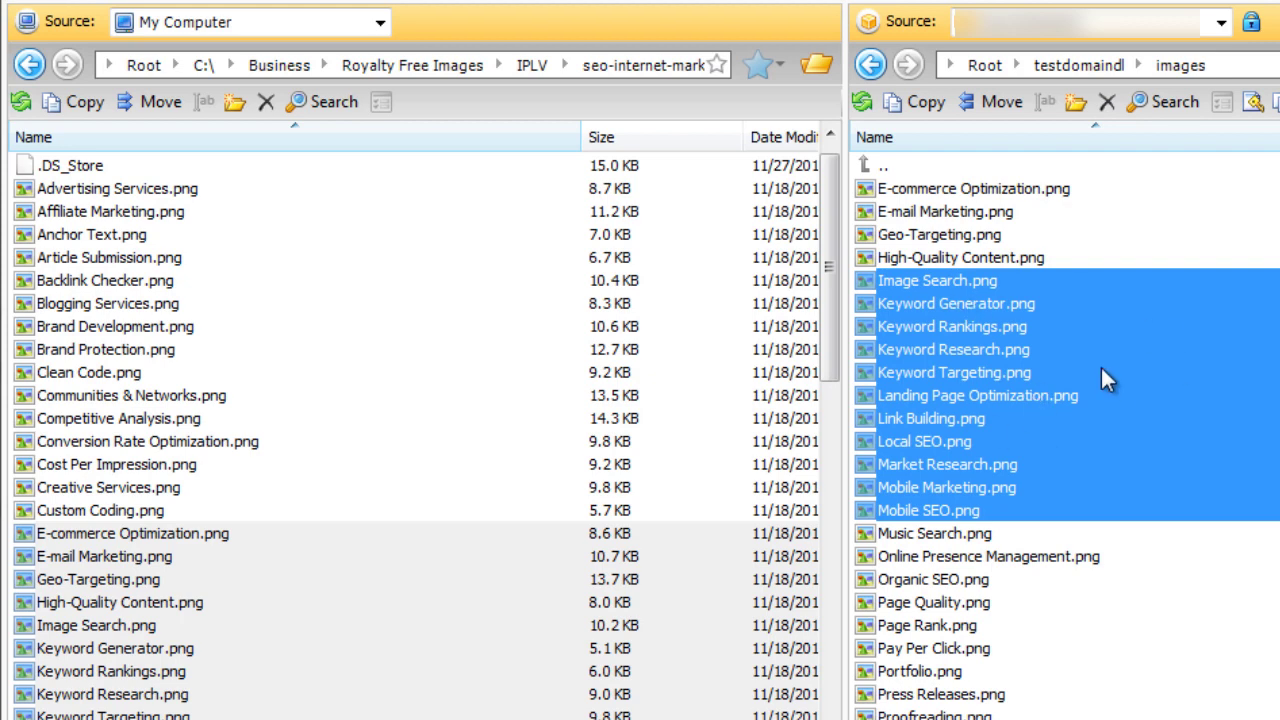
pyautogui.moveTo(1056, 339); pyautogui.dragTo(447, 368)
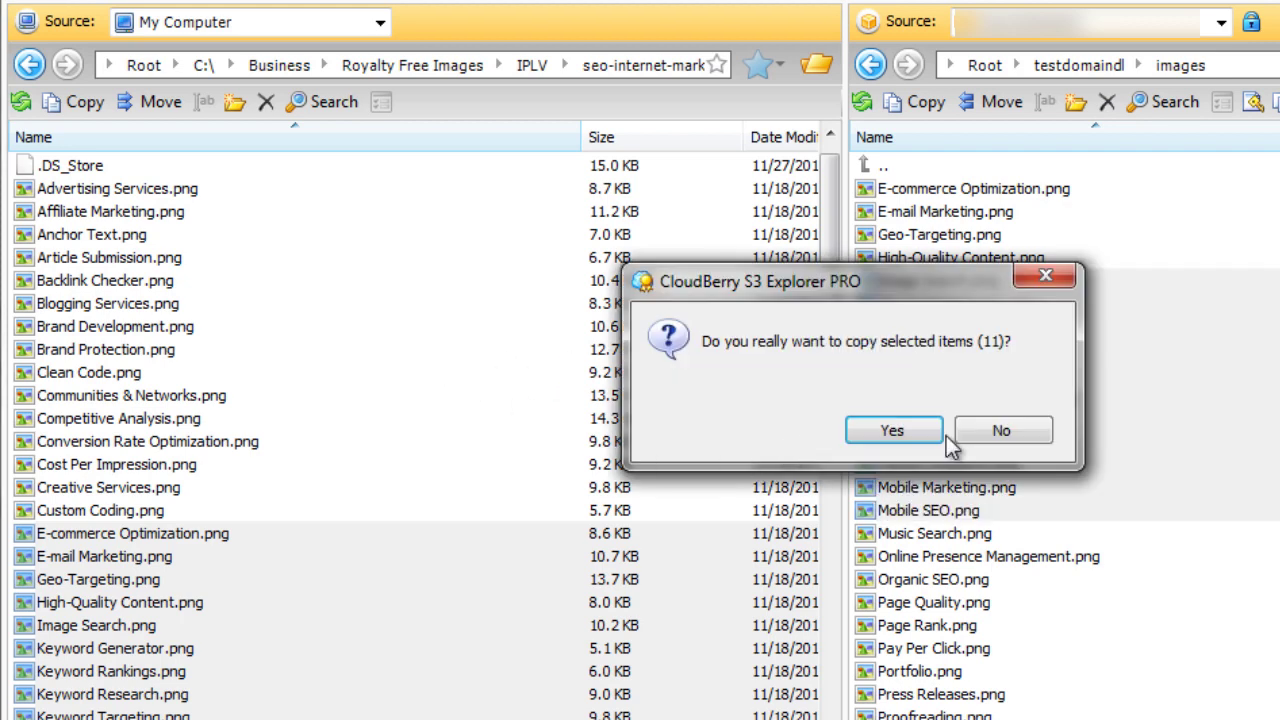
pyautogui.click(993, 431)
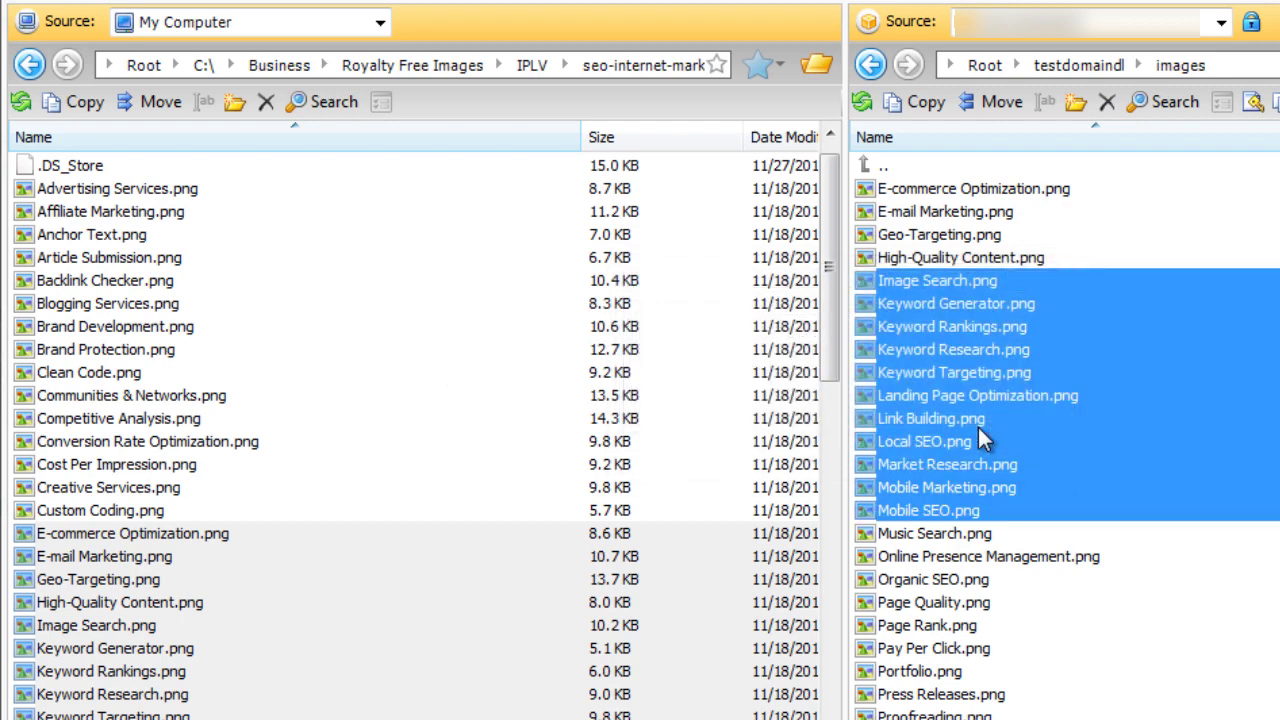
pyautogui.click(483, 326)
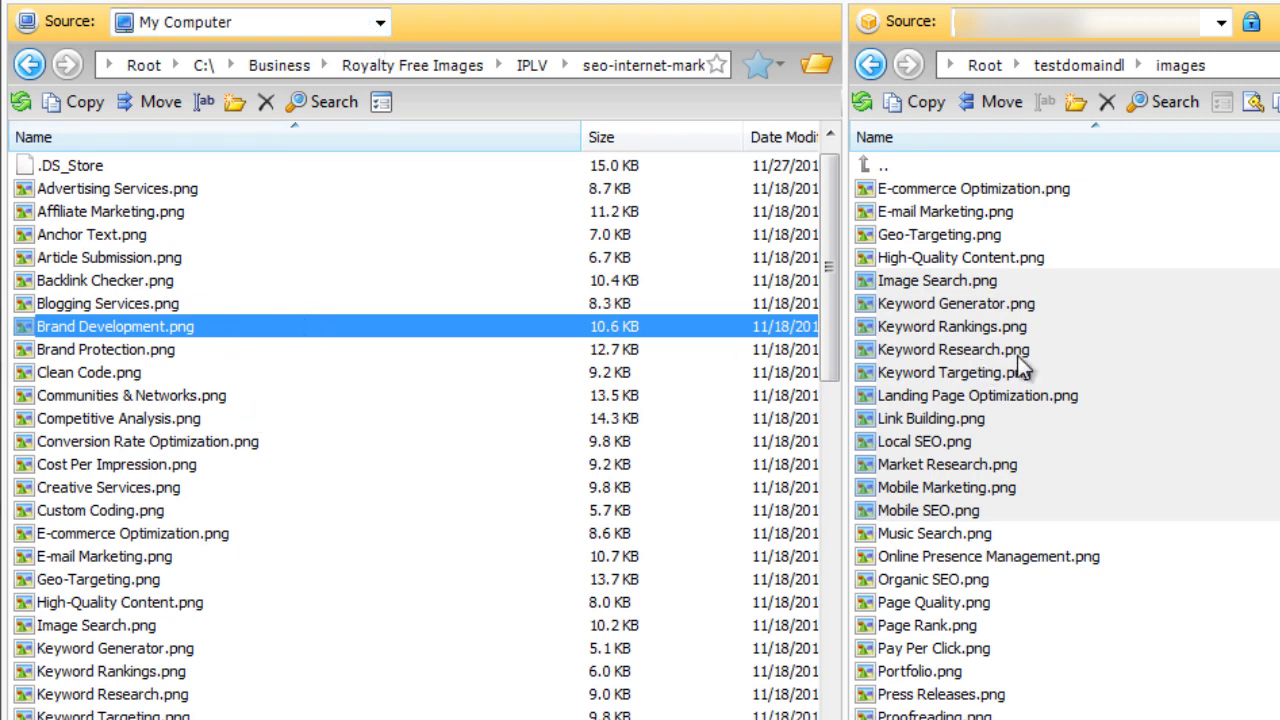
pyautogui.click(1130, 349)
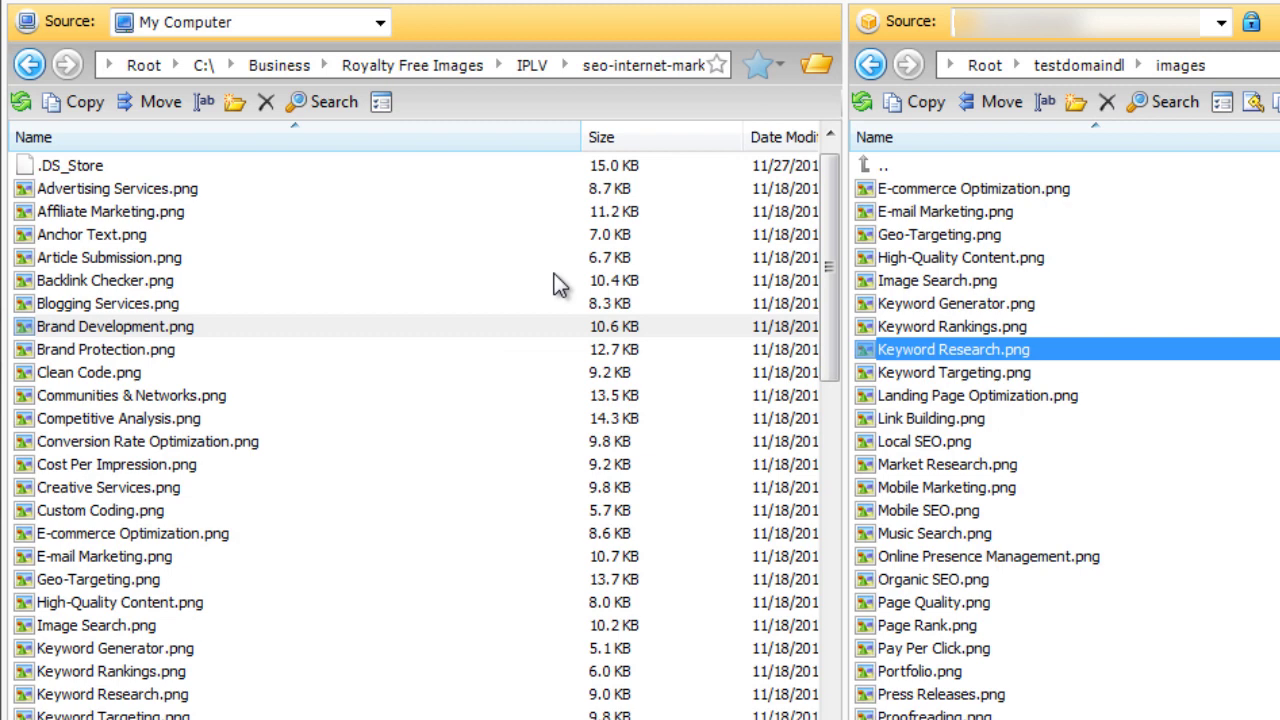
pyautogui.click(1039, 196)
pyautogui.scroll(-1, 1062, 489)
pyautogui.scroll(1, 1060, 485)
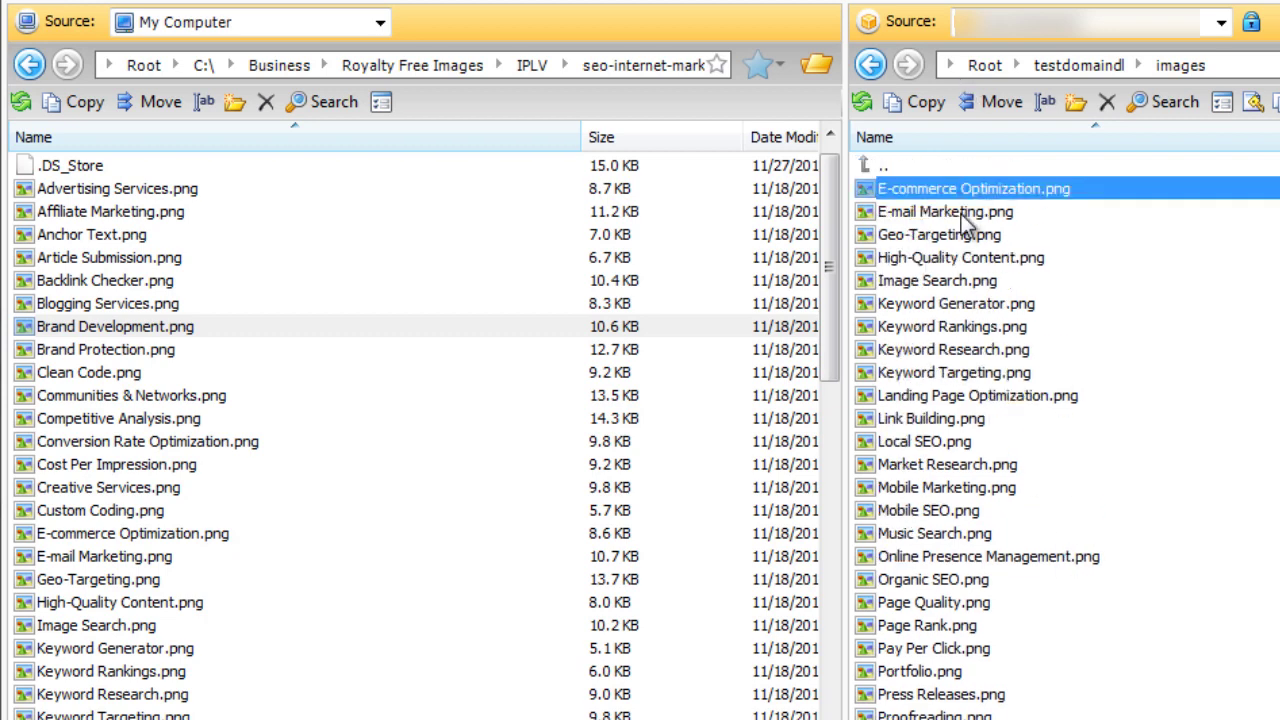